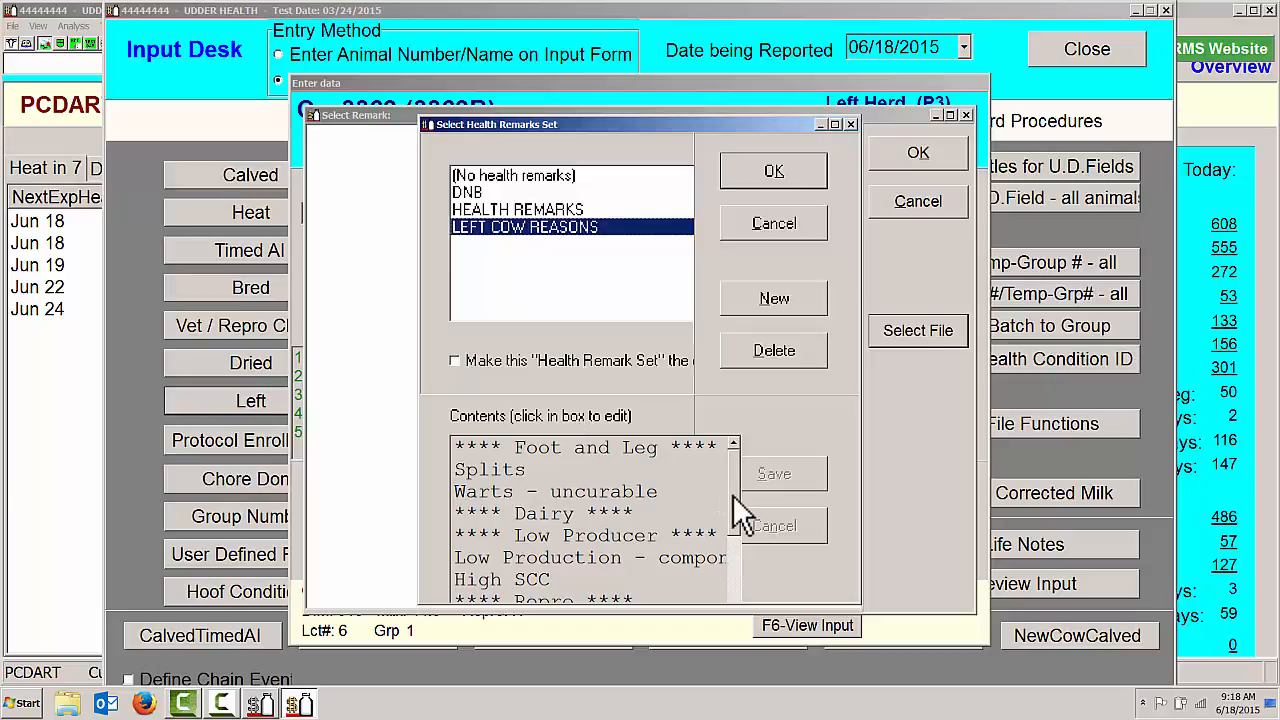
- Add the remark "lead projectile" under the Died heading of the LEFT COW REASONS set and save the contents
drag(732, 494, 737, 573)
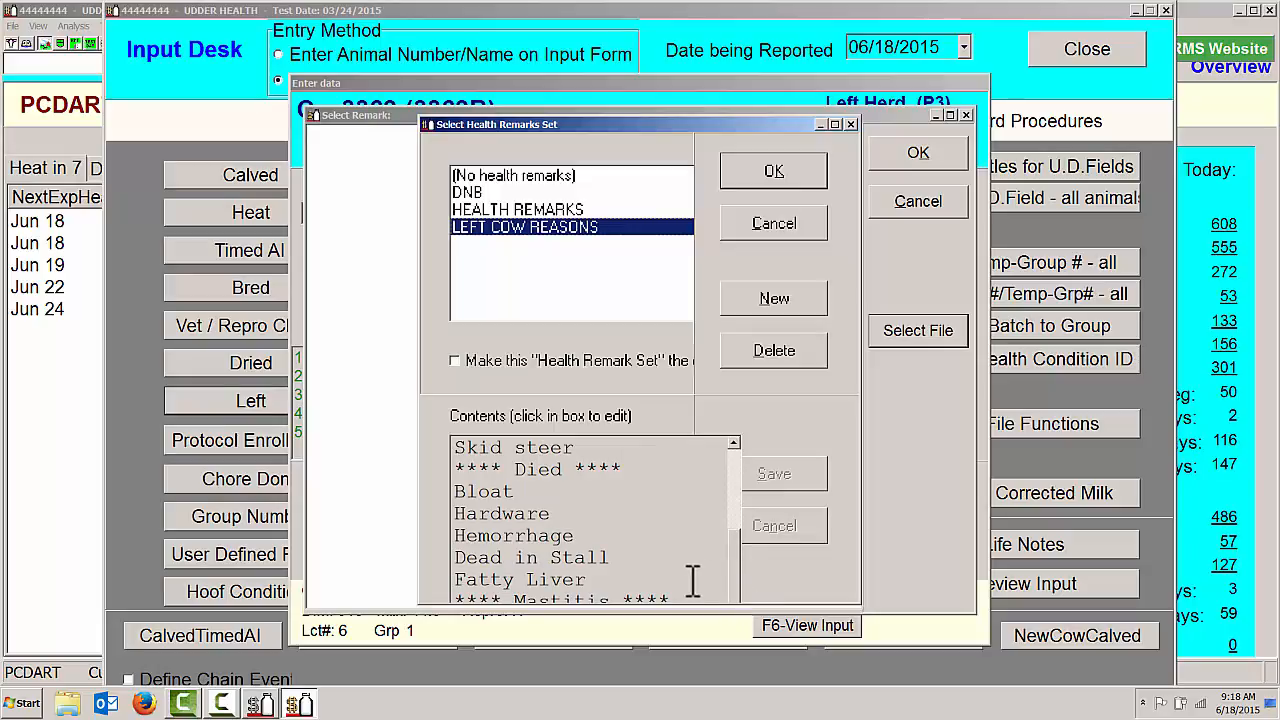
click(628, 472)
key(Return)
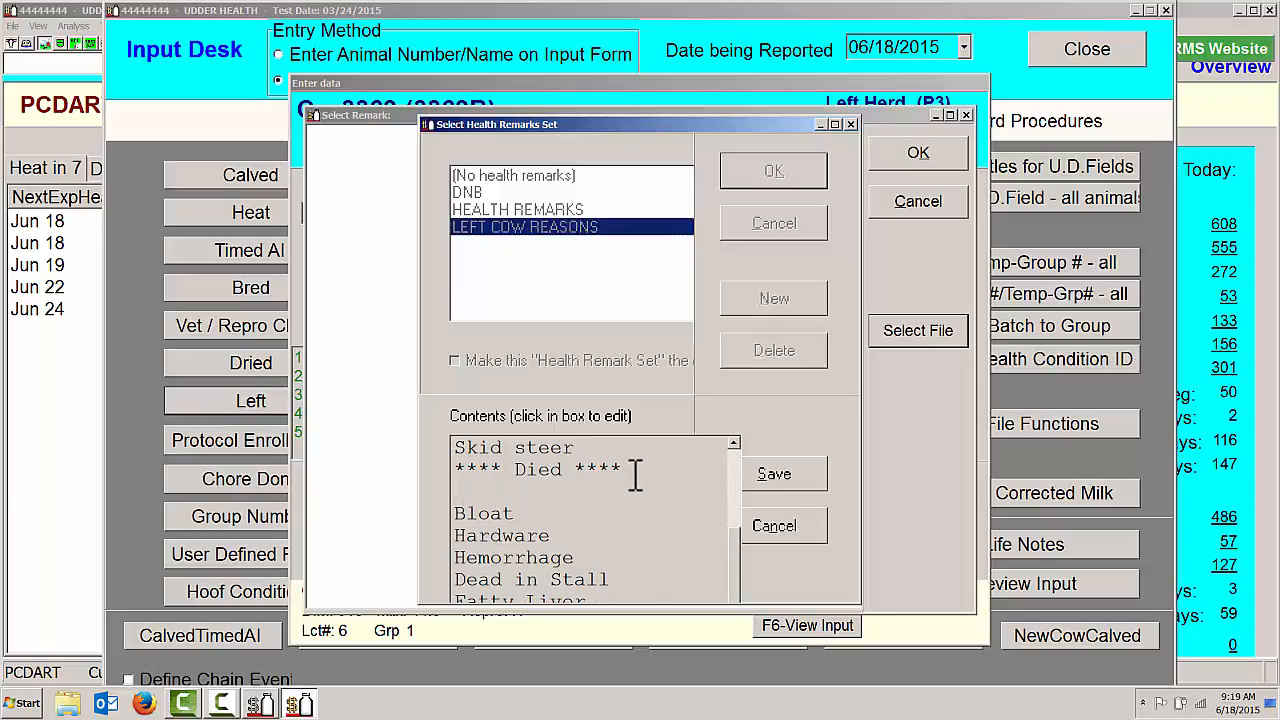
text(lead projectile)
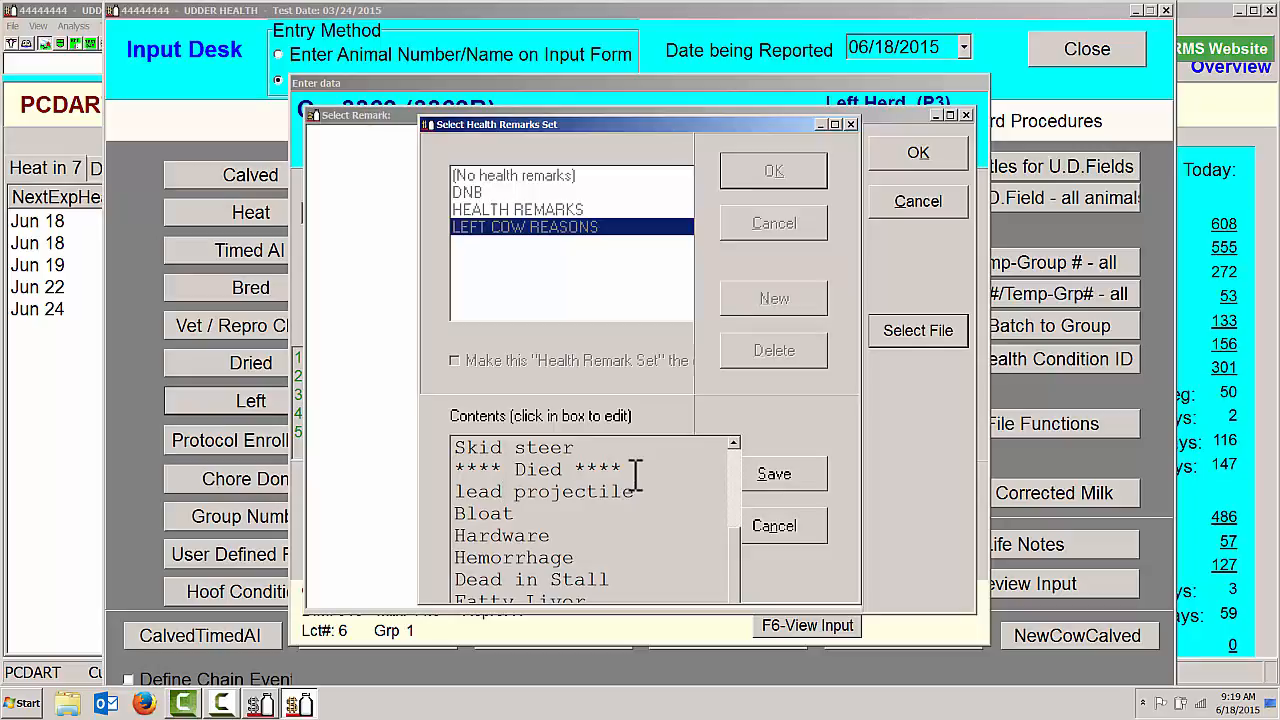
click(765, 476)
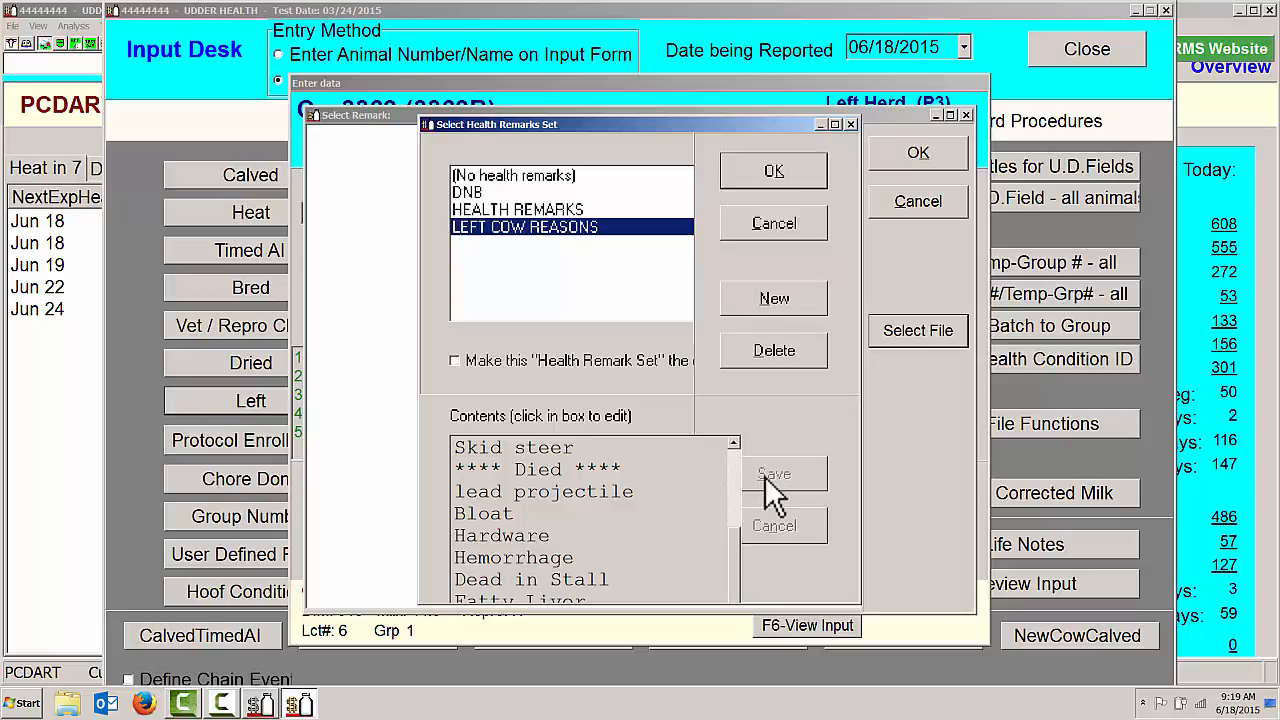
- Make LEFT COW REASONS the default health remark set and leave the remark selection without choosing a remark
click(455, 362)
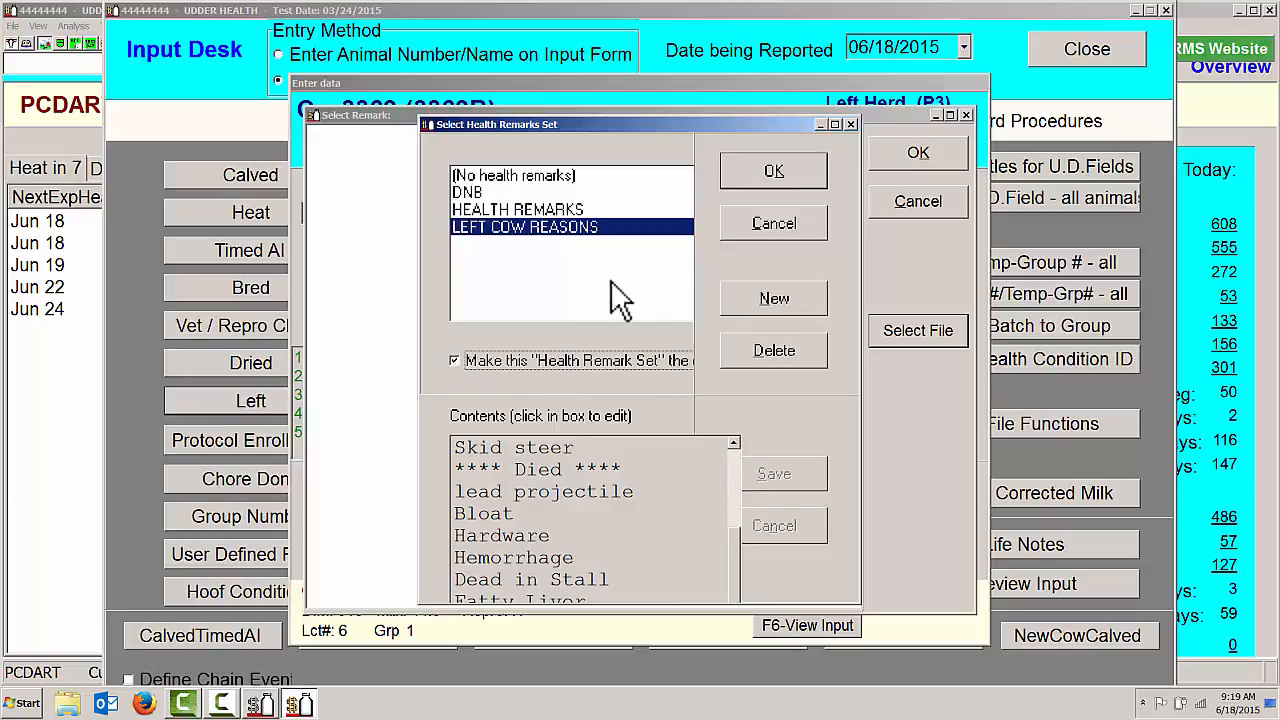
click(769, 166)
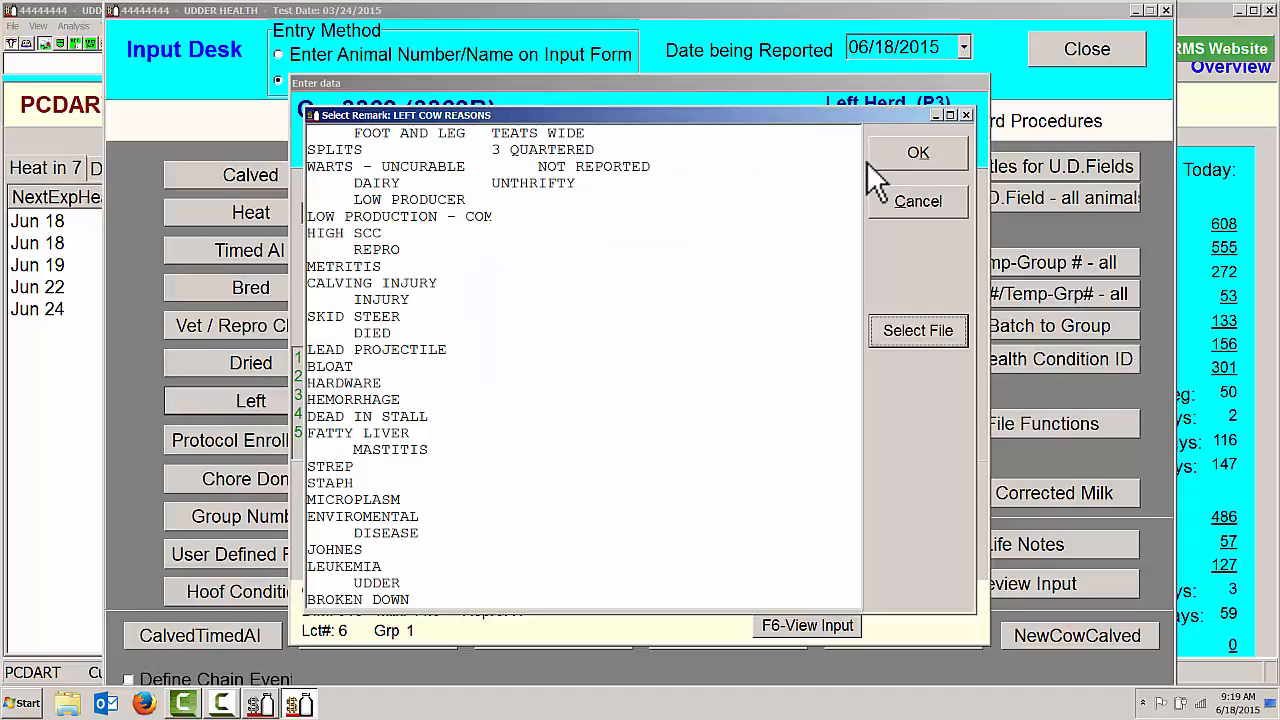
click(918, 203)
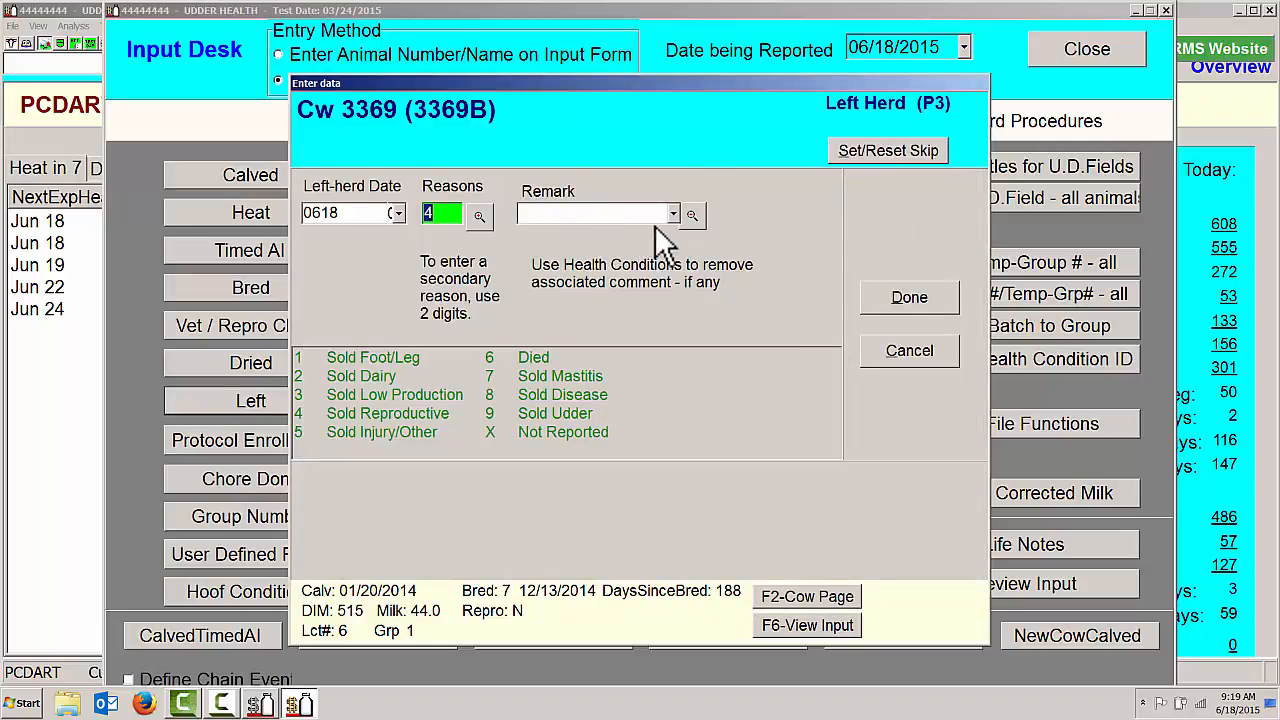
- Choose METRITIS as the left-herd remark for cow 3369, complete the entry and close the animal selection
click(694, 215)
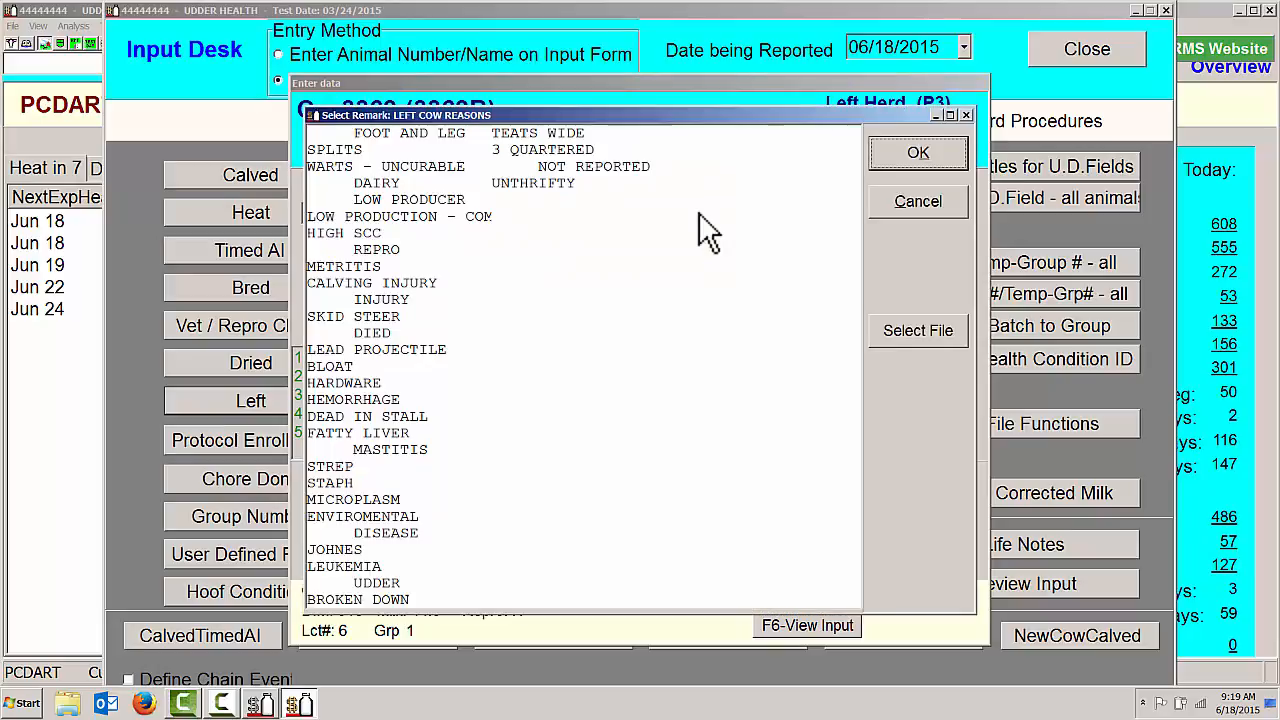
double_click(370, 266)
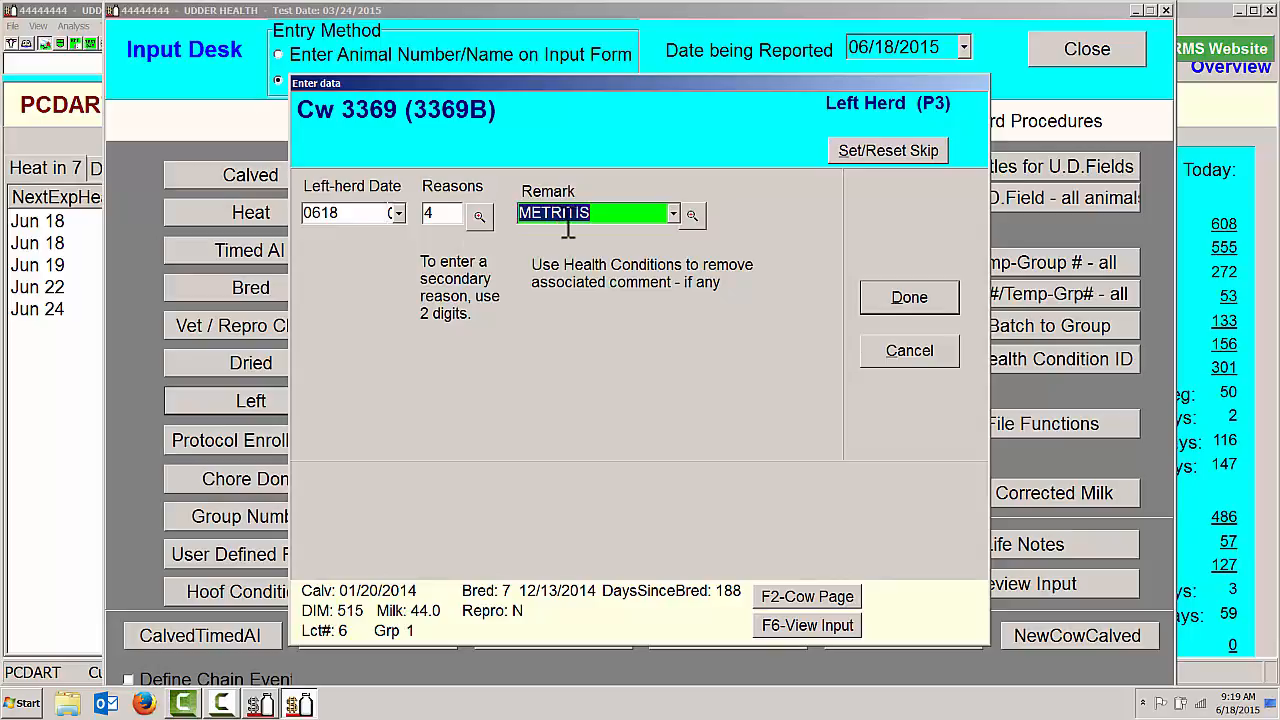
click(906, 300)
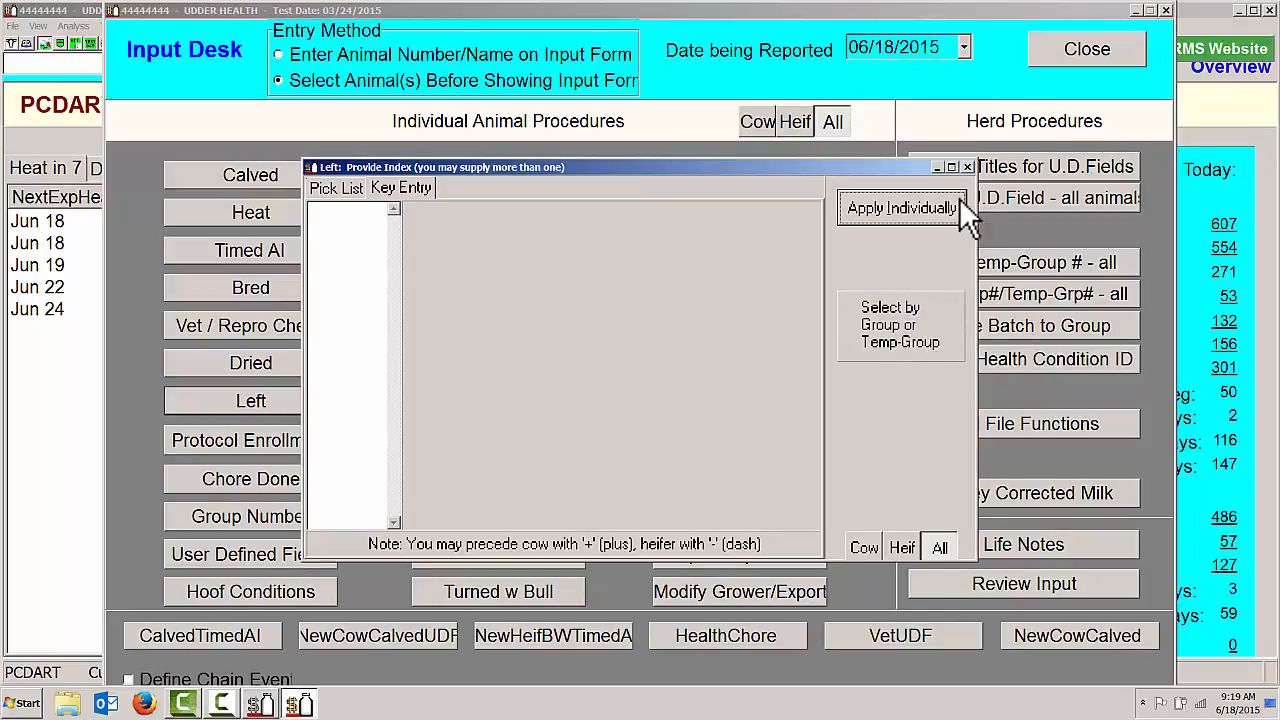
click(968, 166)
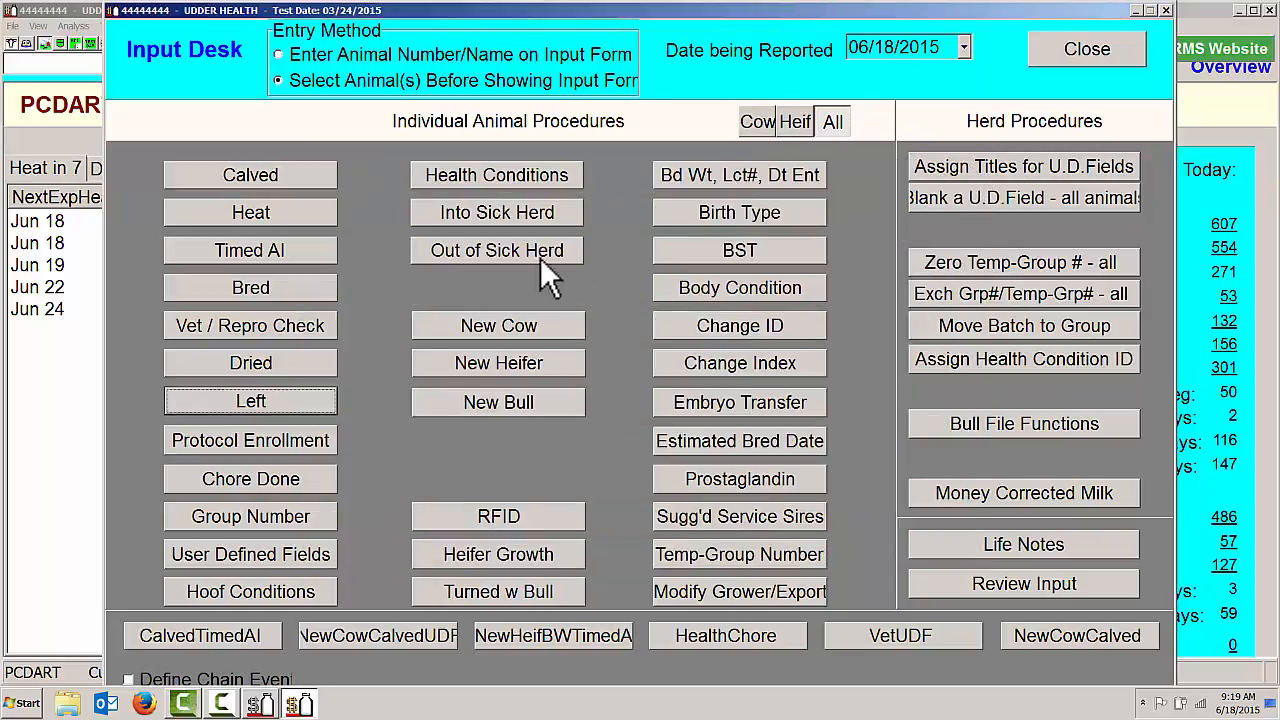
- Examine the available vet check codes using cow 201, then leave the procedure without recording anything
click(288, 325)
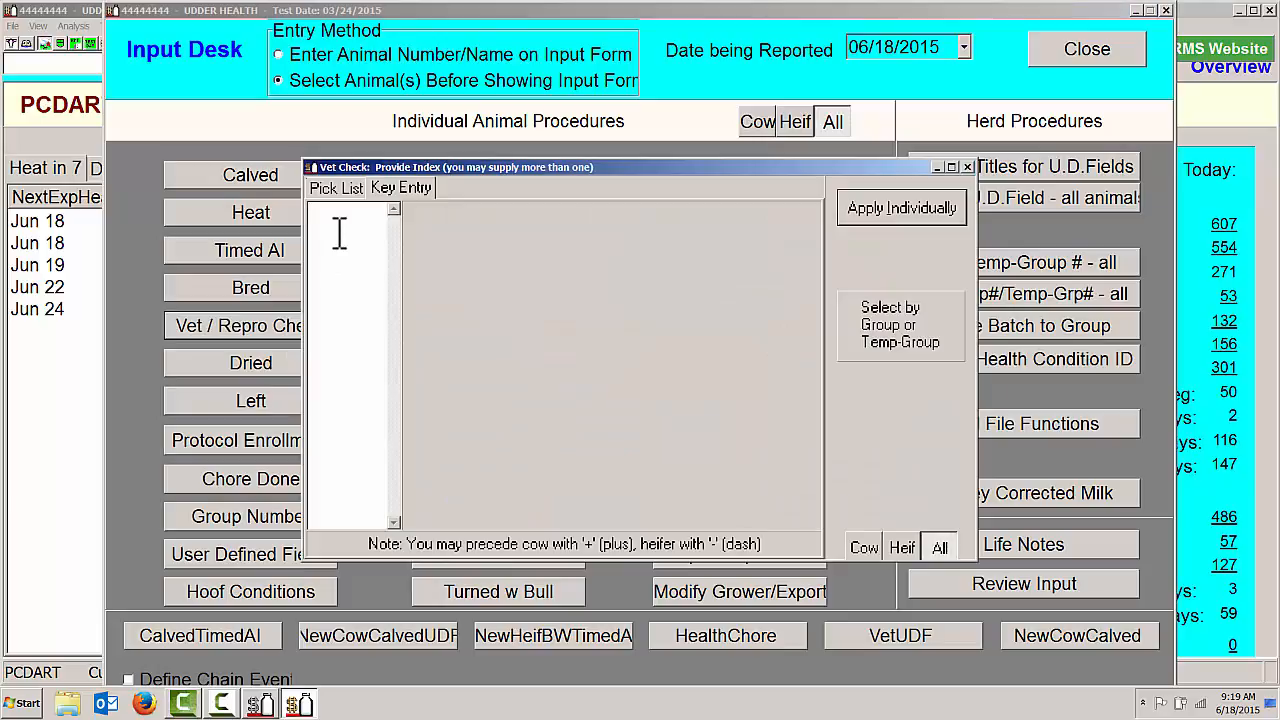
click(340, 189)
click(343, 208)
click(849, 211)
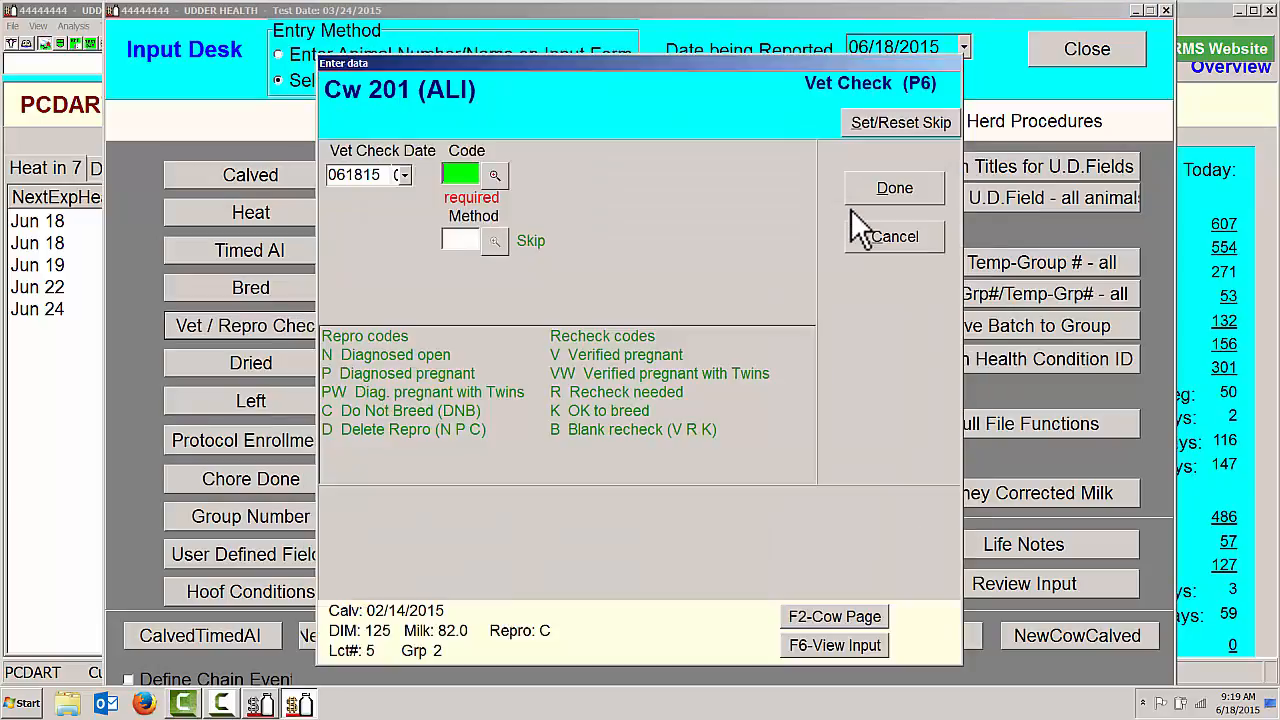
click(492, 175)
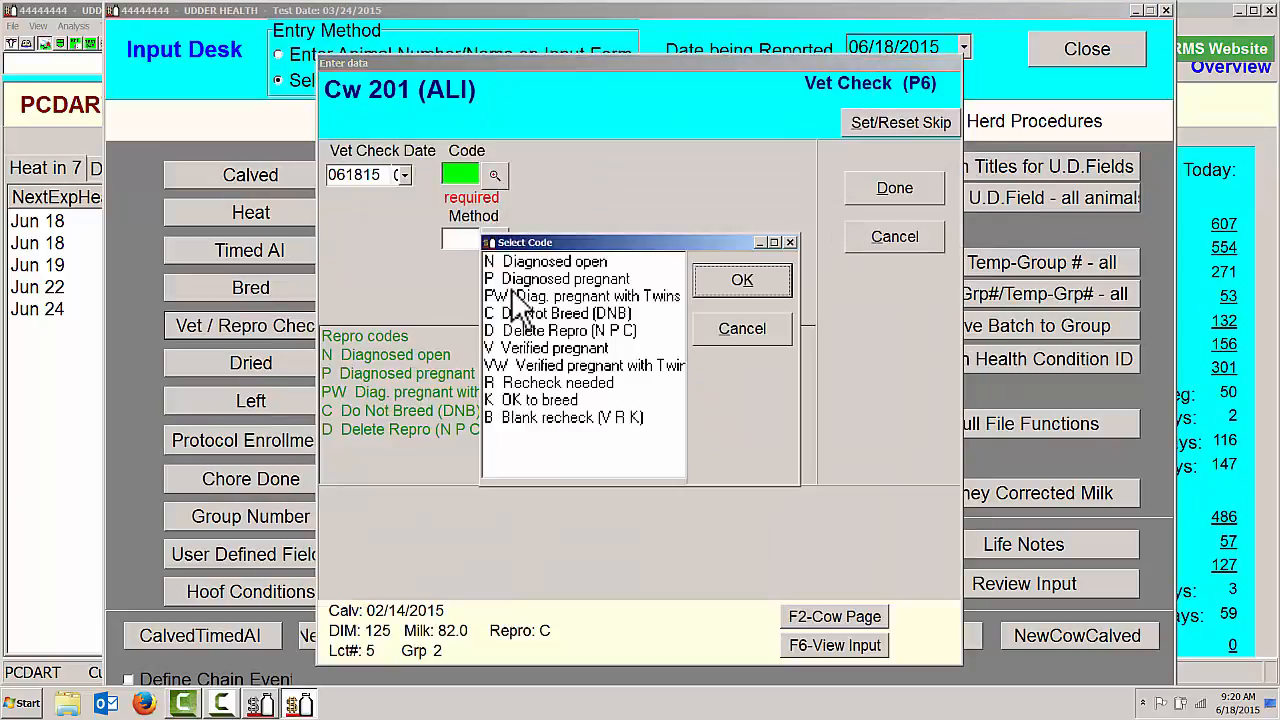
click(746, 335)
click(886, 241)
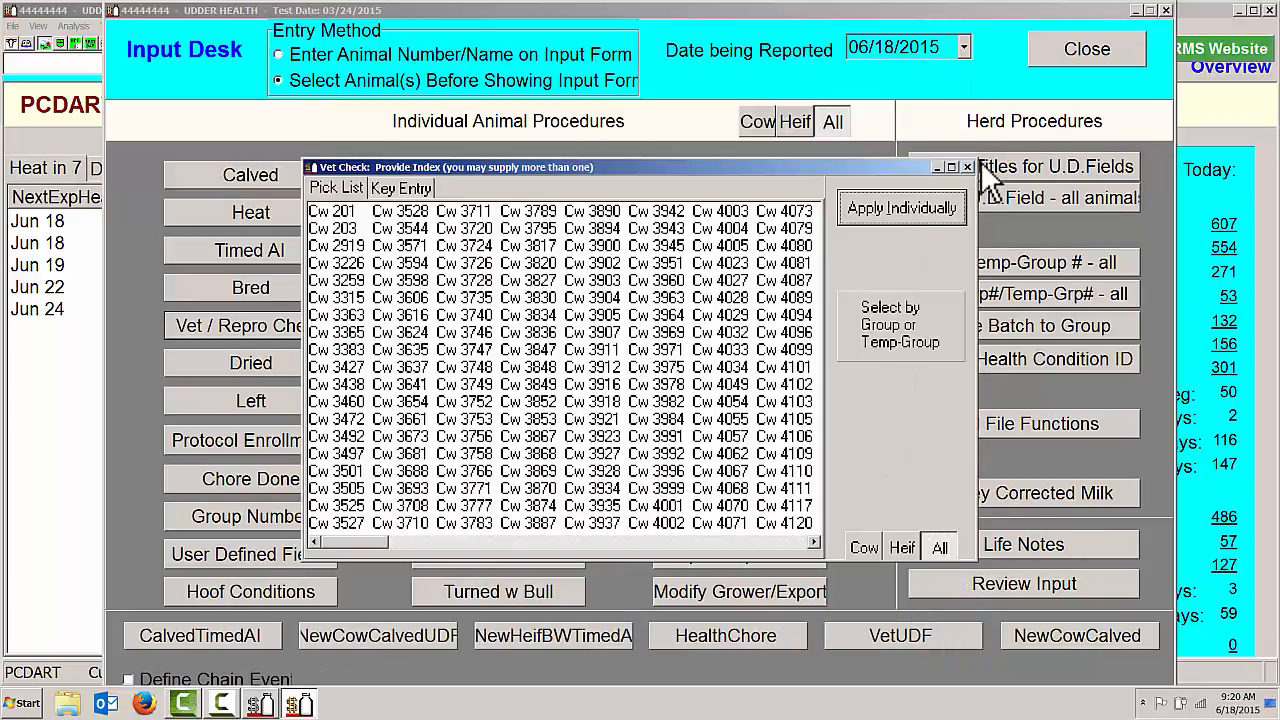
click(967, 167)
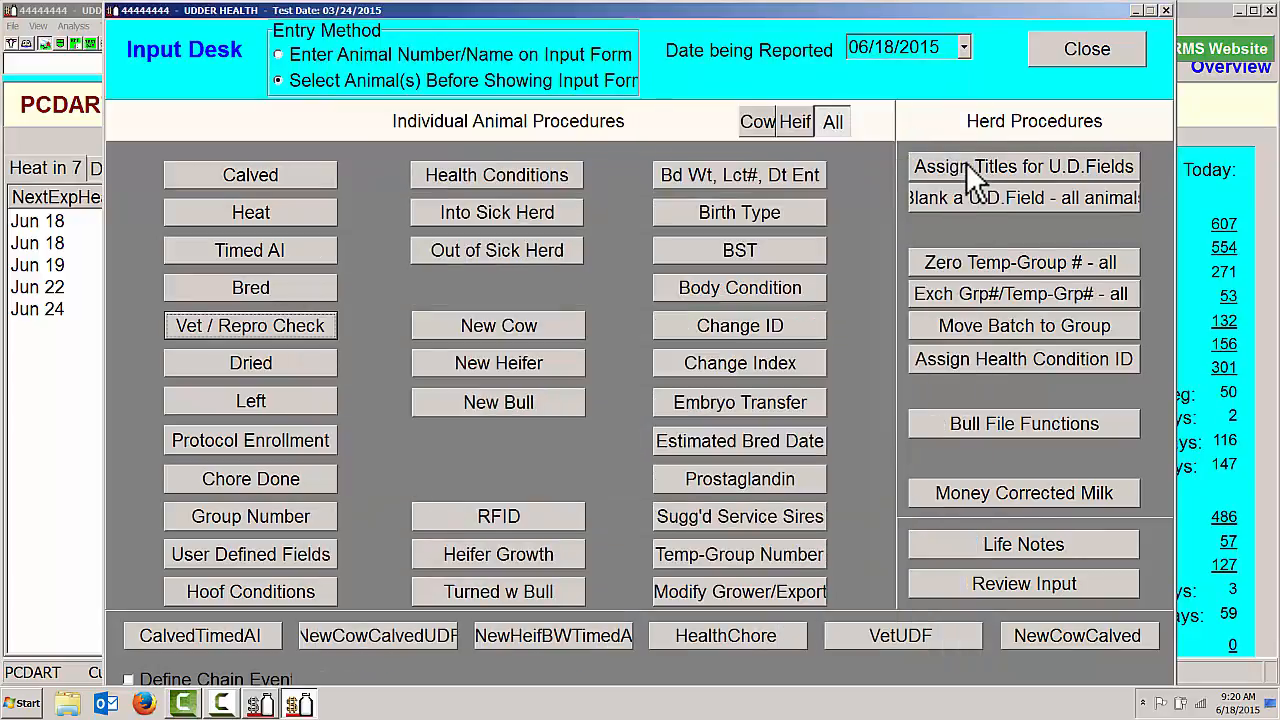
- Assign health condition code 59 the ID DNB and the description DO NOT BREED
click(1016, 361)
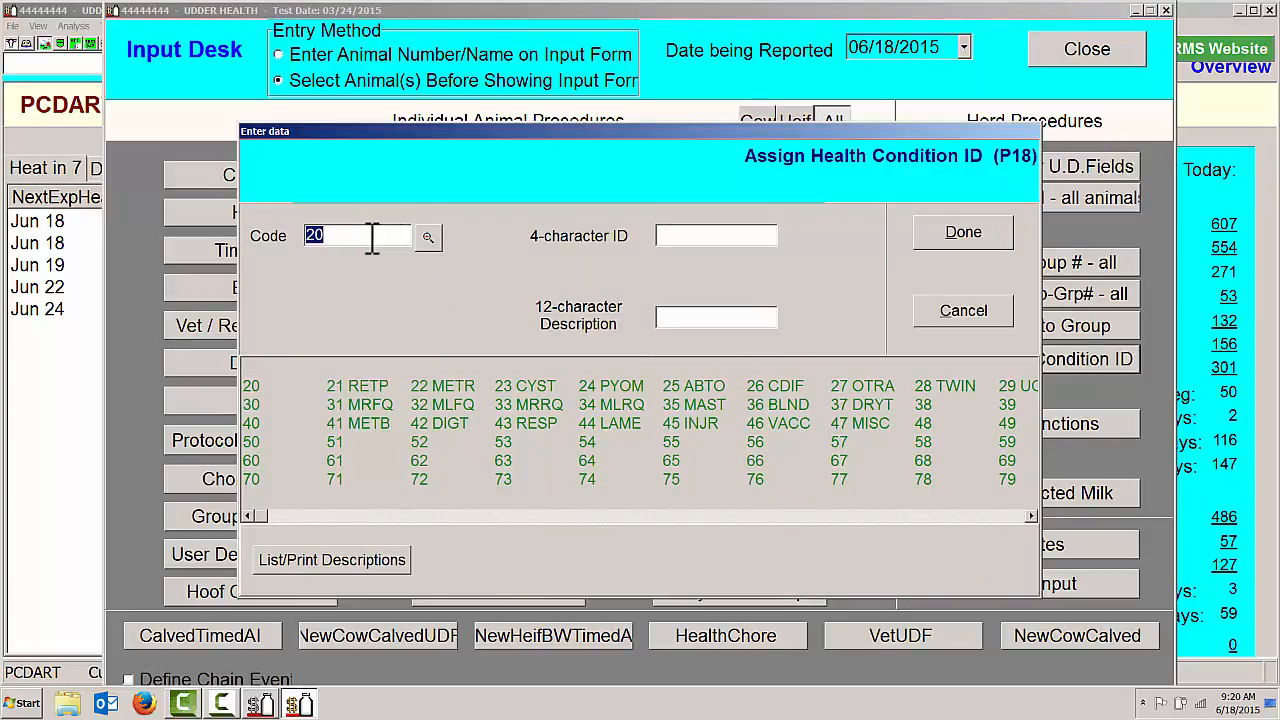
click(428, 238)
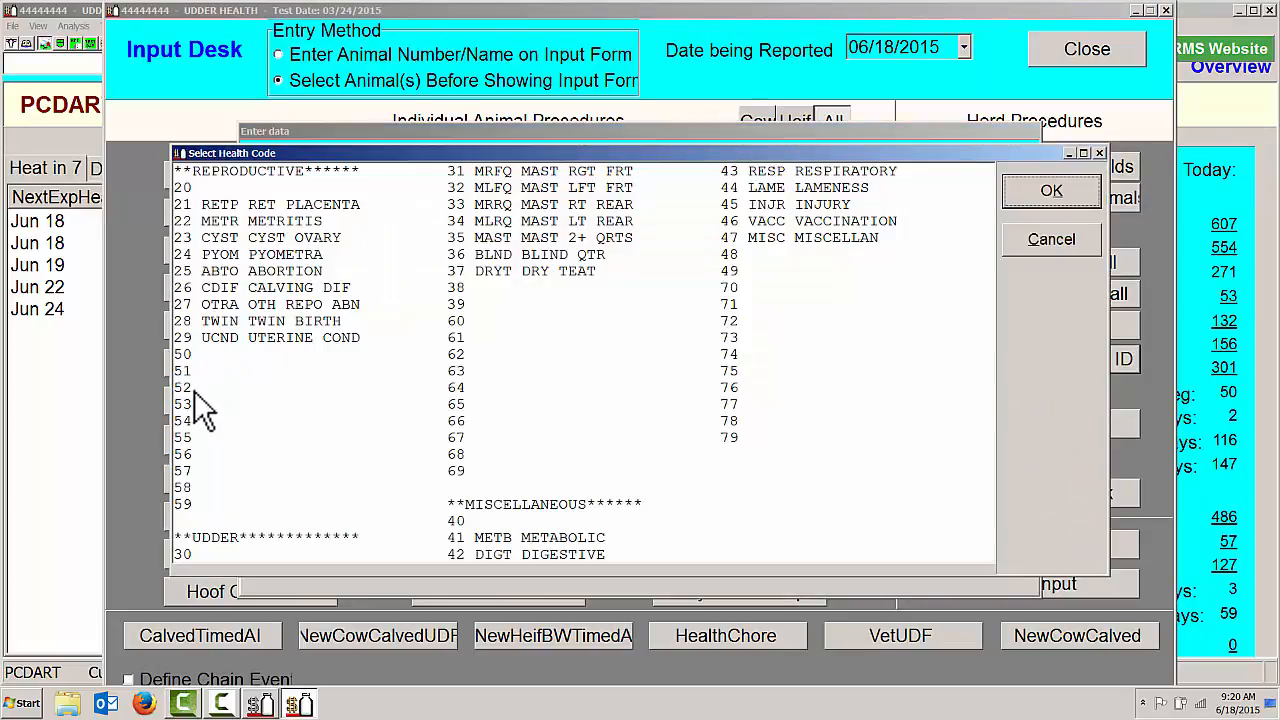
double_click(184, 504)
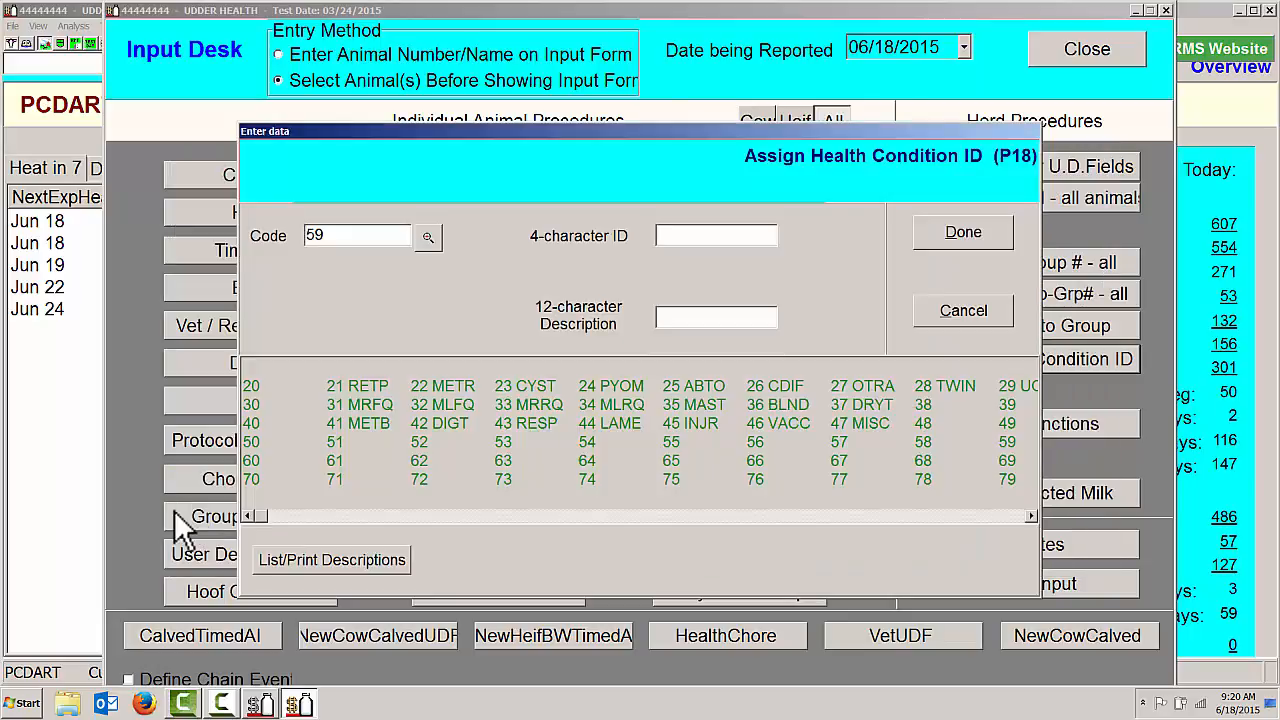
click(750, 238)
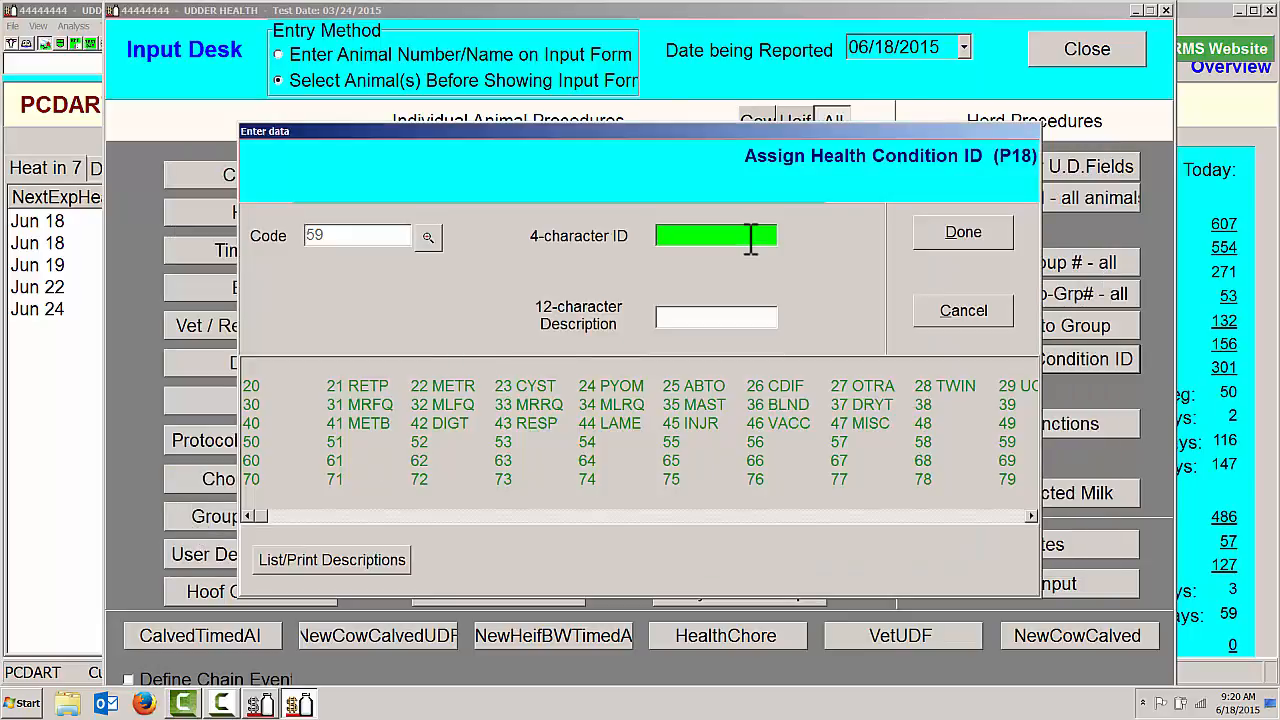
text(DNB)
click(683, 318)
text(DO NOT BREED)
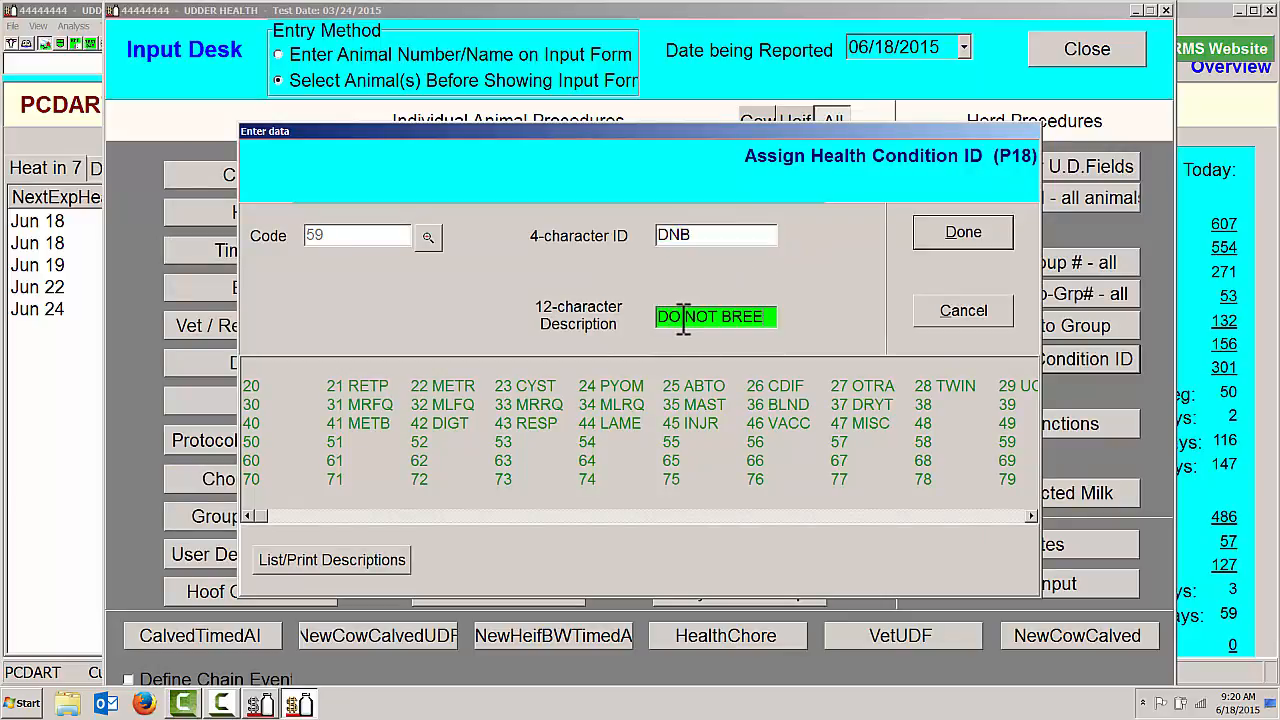
click(941, 235)
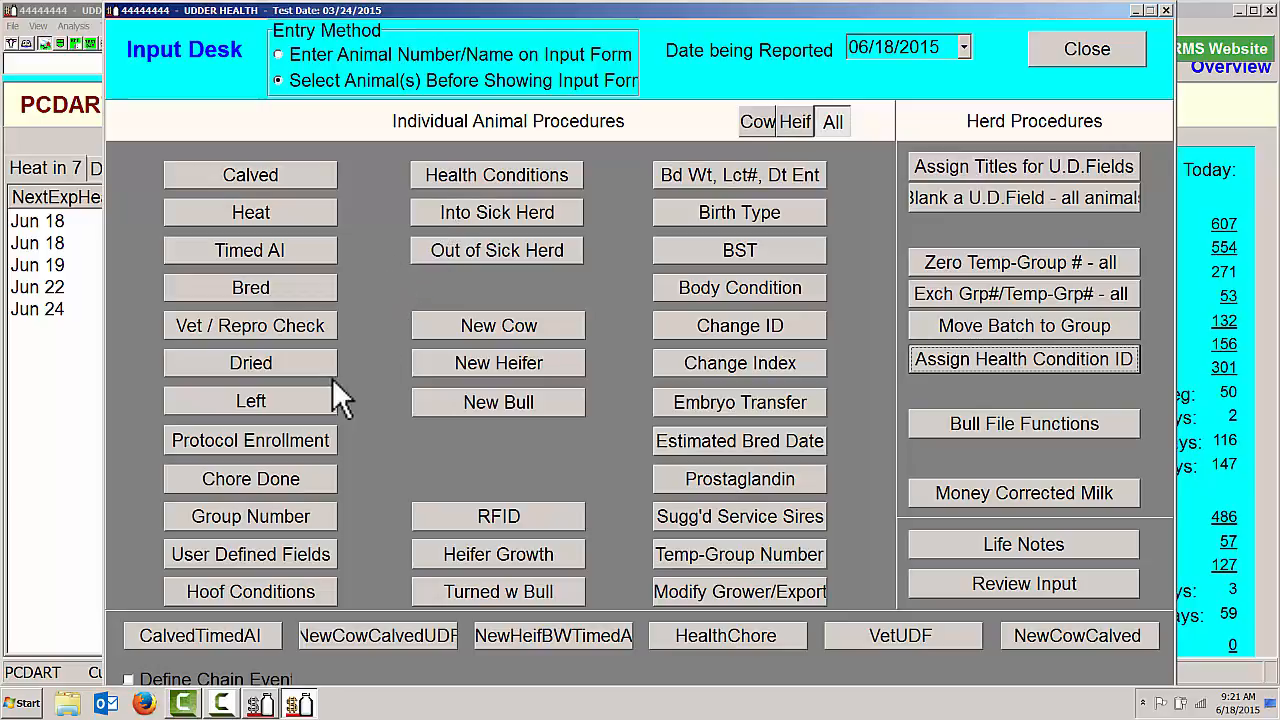
- Define a chain event of Vet / Repro Check followed by Health Conditions and save it as VetHealth on the 6th button
click(129, 679)
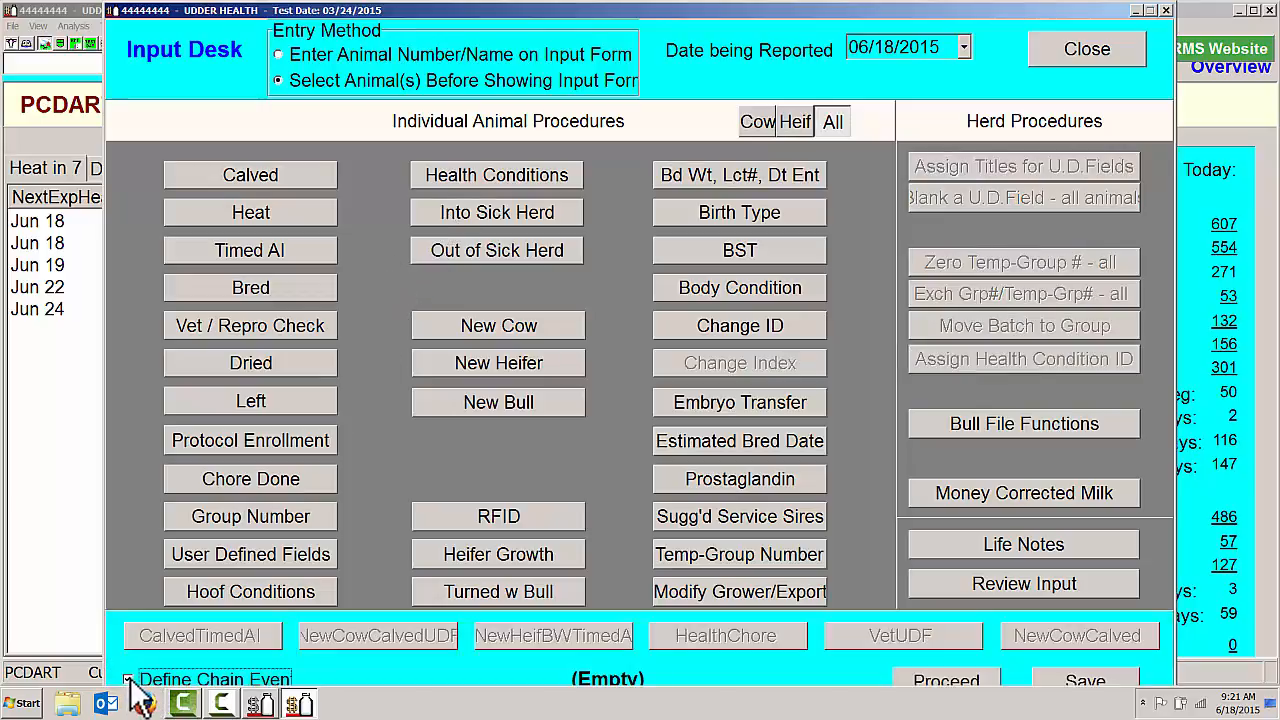
click(258, 332)
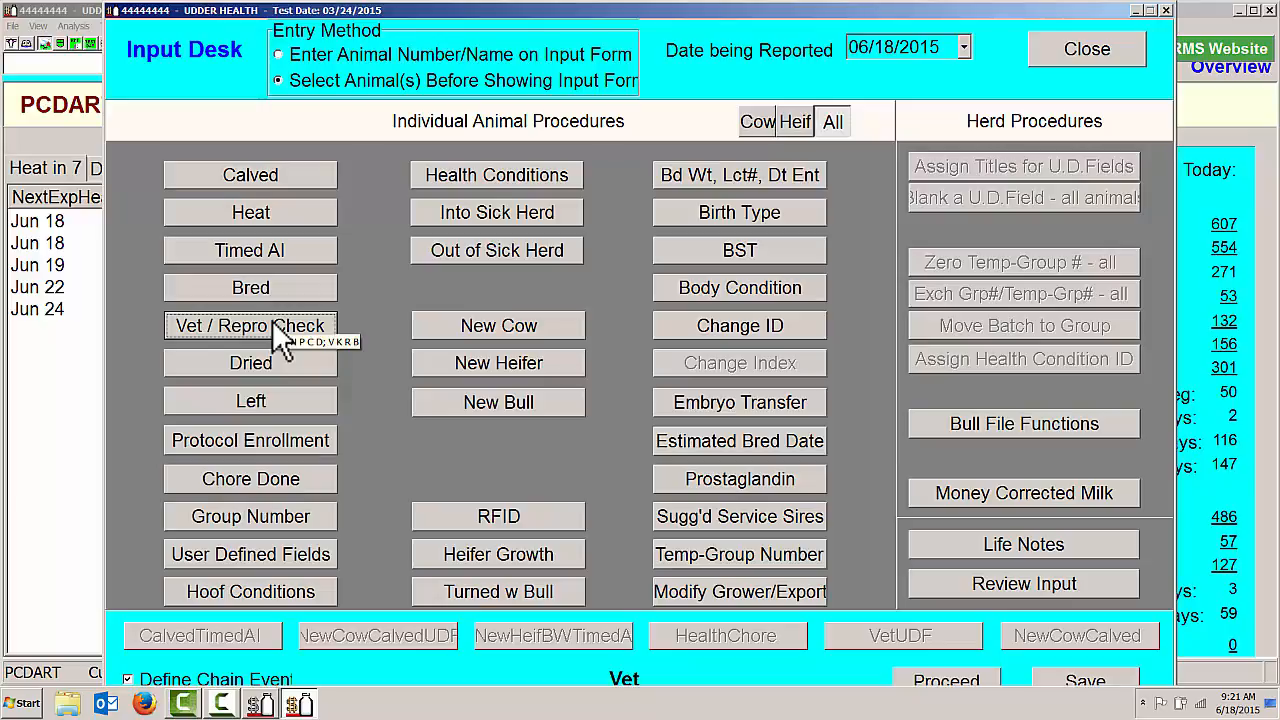
click(516, 171)
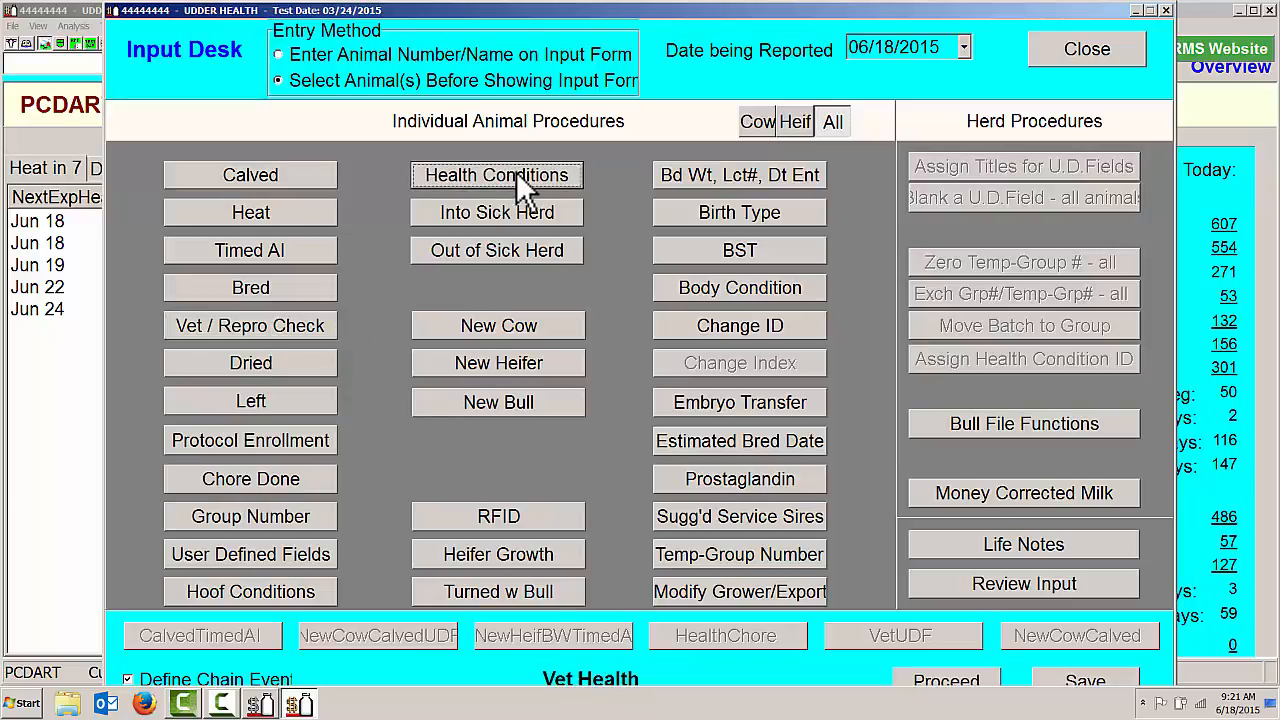
click(1082, 674)
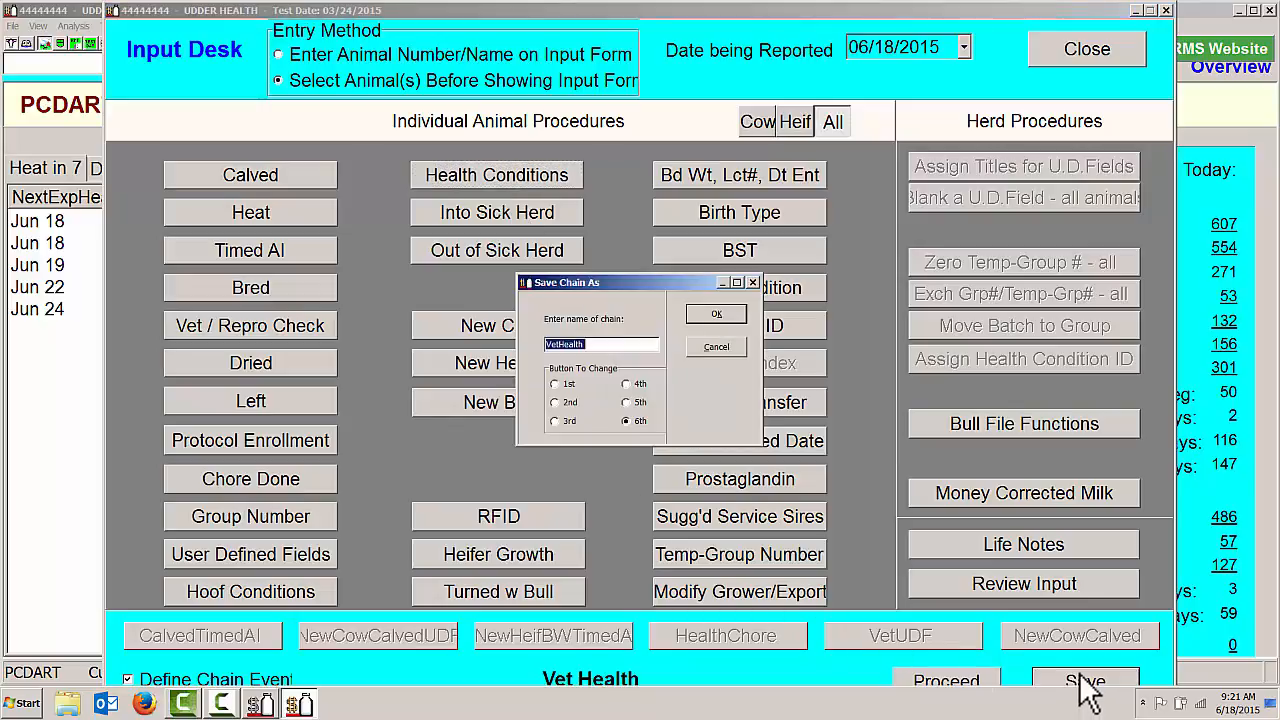
click(627, 421)
click(719, 312)
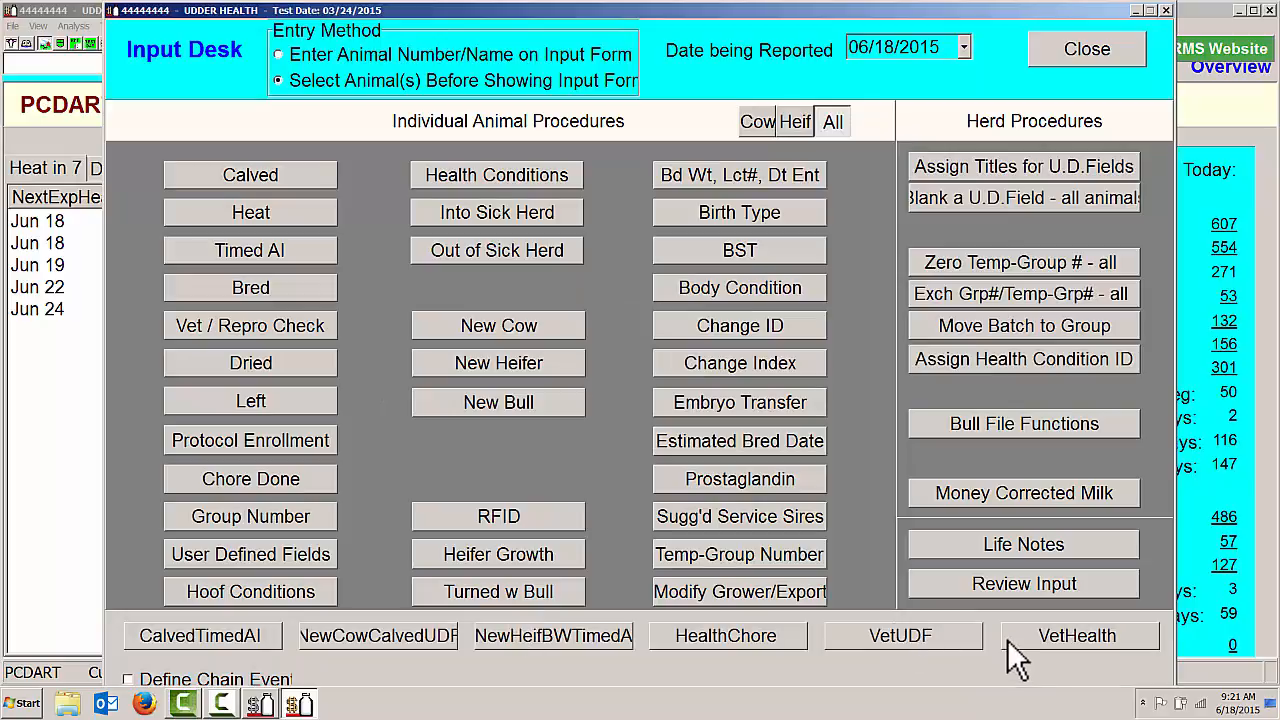
- Run the VetHealth chain for cow 3758 and record vet check code C, Do Not Breed (DNB)
click(1037, 640)
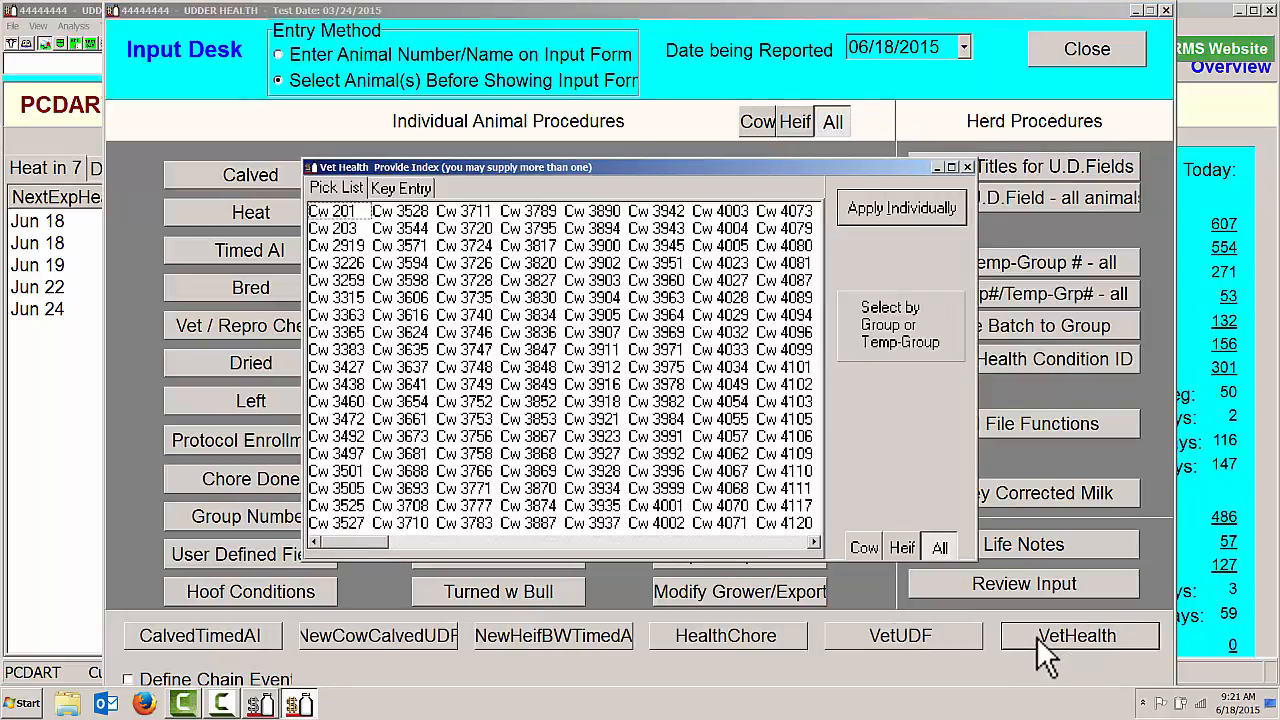
click(410, 188)
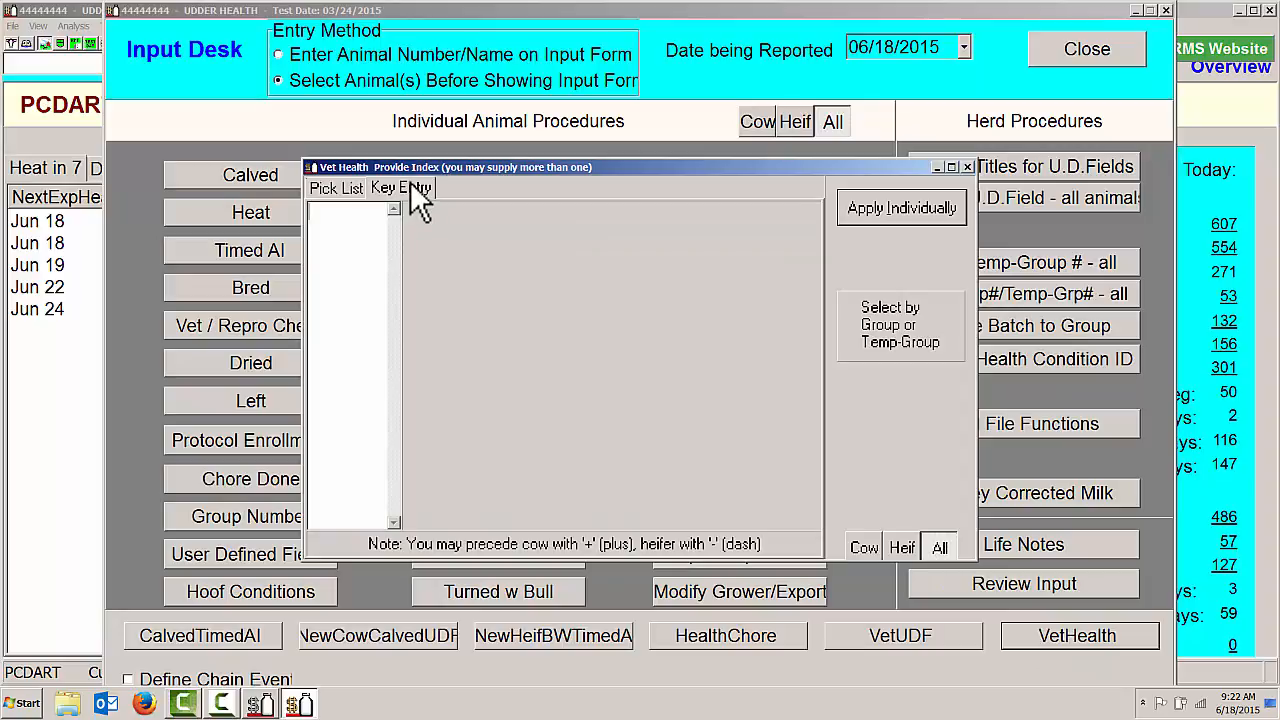
text(3758)
click(880, 207)
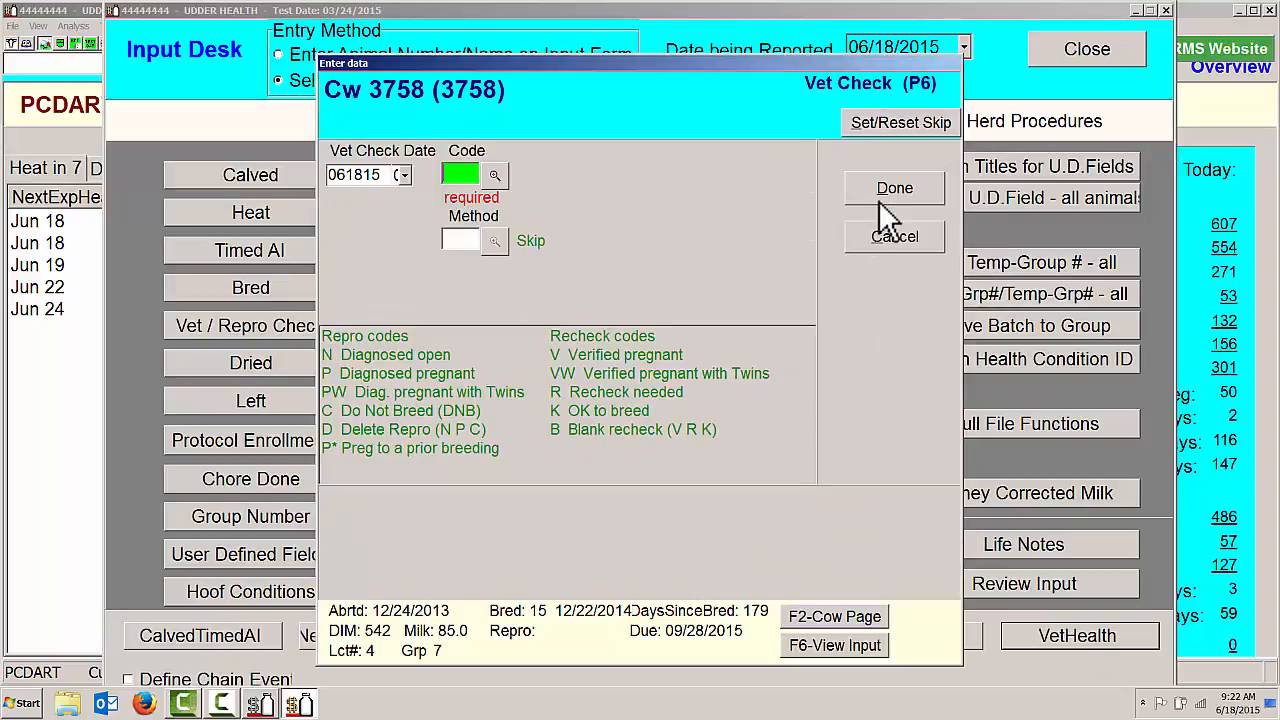
click(494, 175)
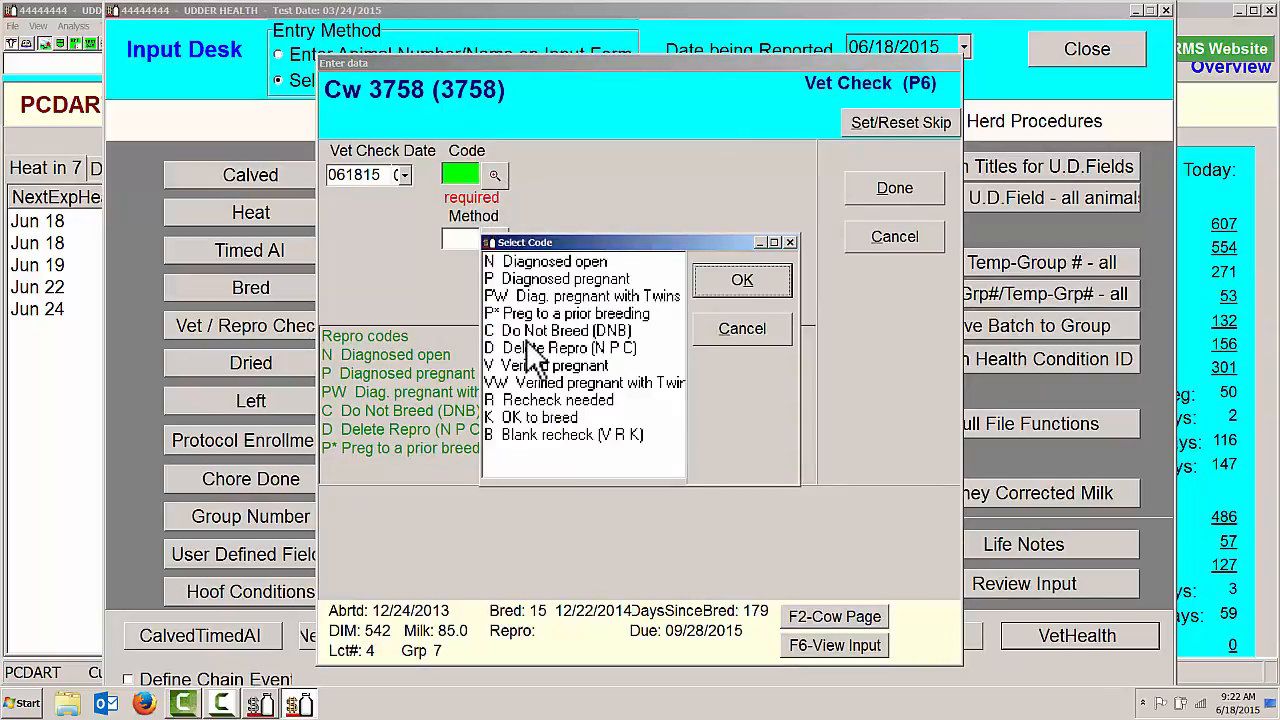
double_click(533, 330)
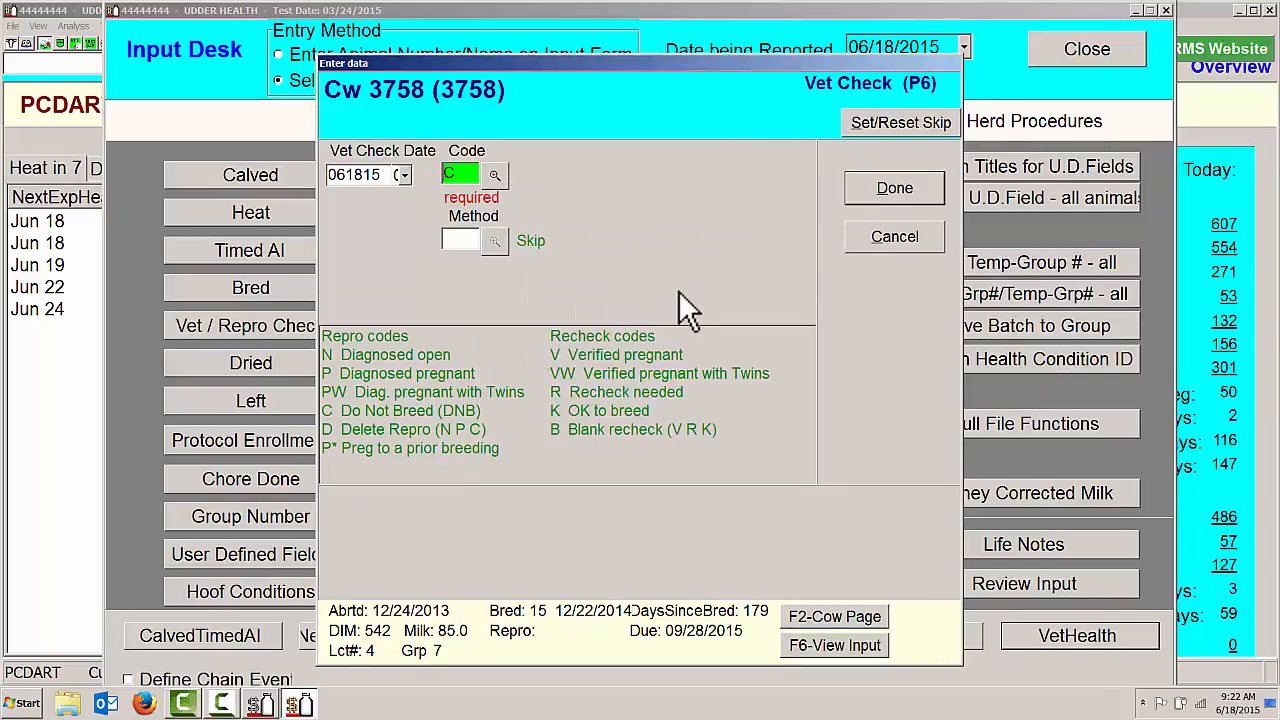
click(870, 188)
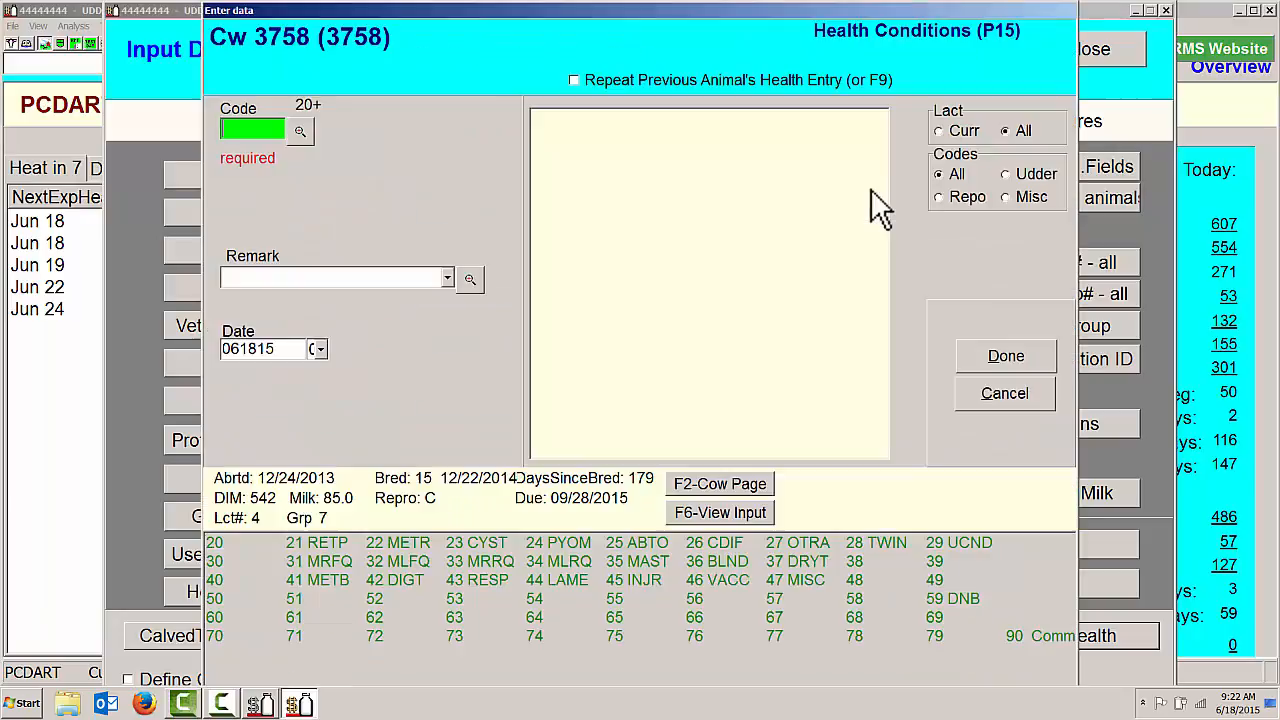
- Enter health condition code 59, Do not breed (DNB), with treatment N (No) for cow 3758
click(299, 131)
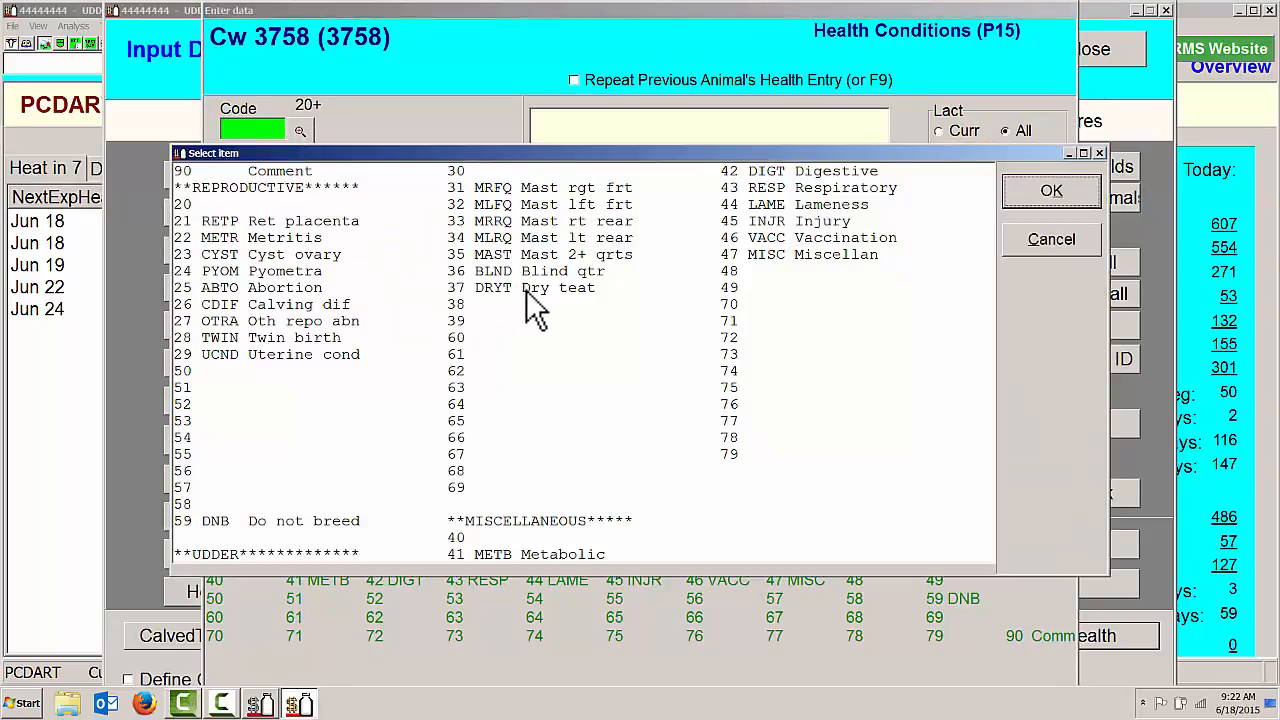
double_click(292, 522)
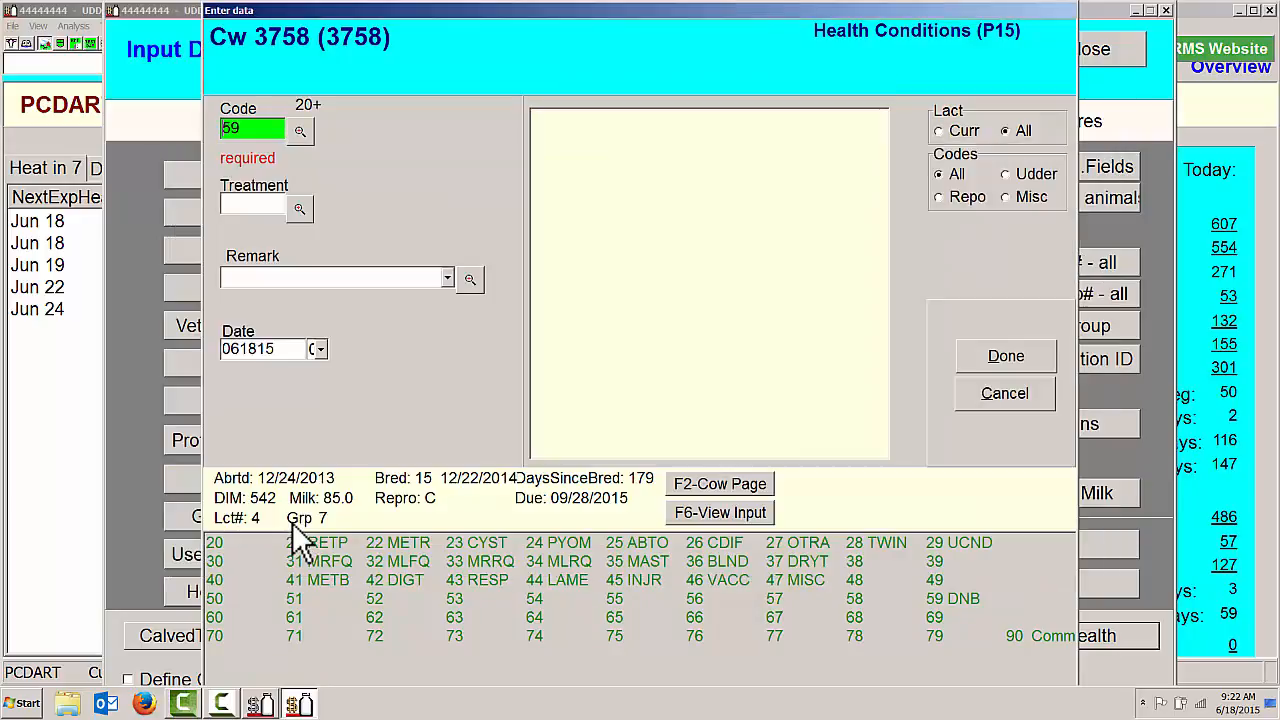
click(302, 209)
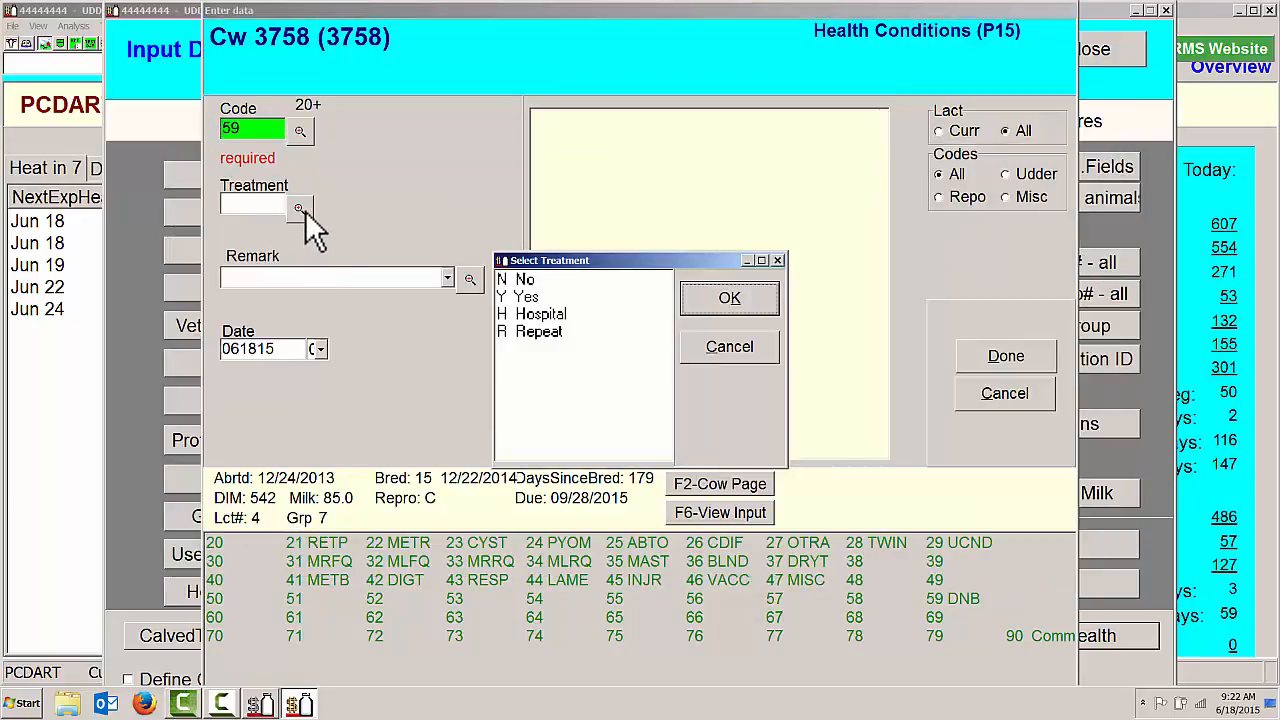
double_click(524, 279)
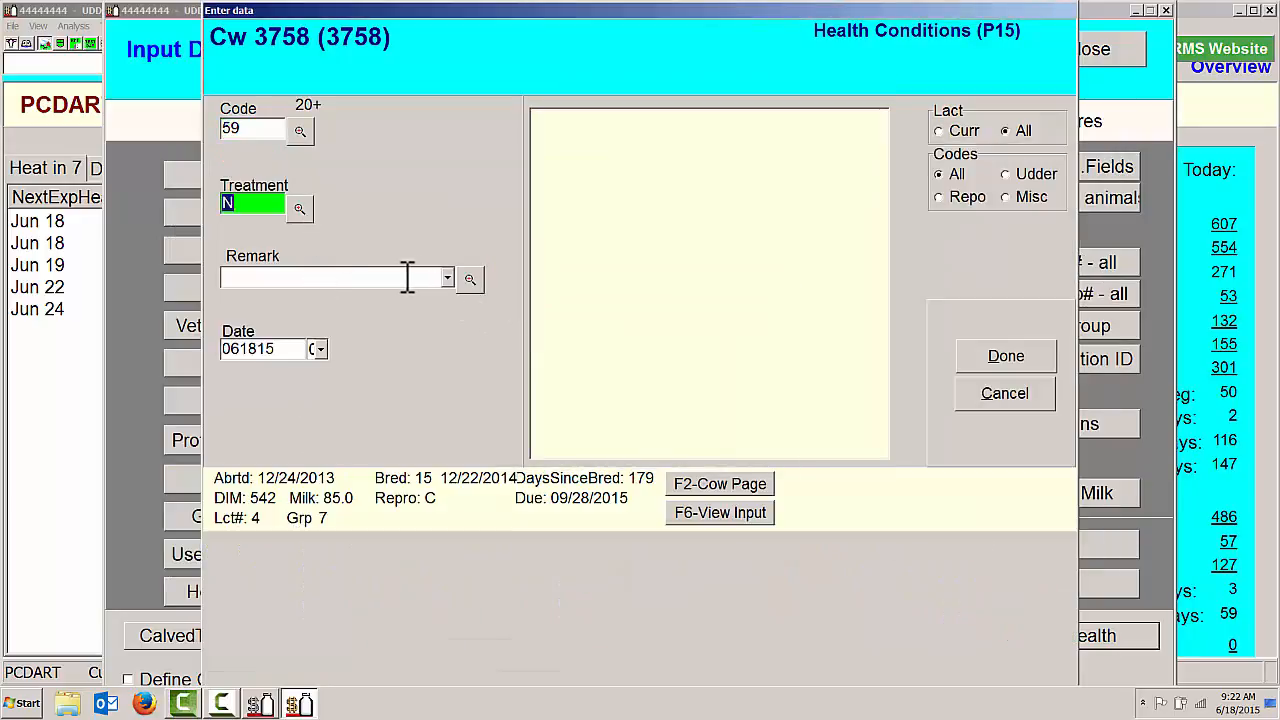
- Switch the health remarks set from LEFT COW REASONS to DNB and make it the default, then leave the remark list without picking a remark
click(405, 278)
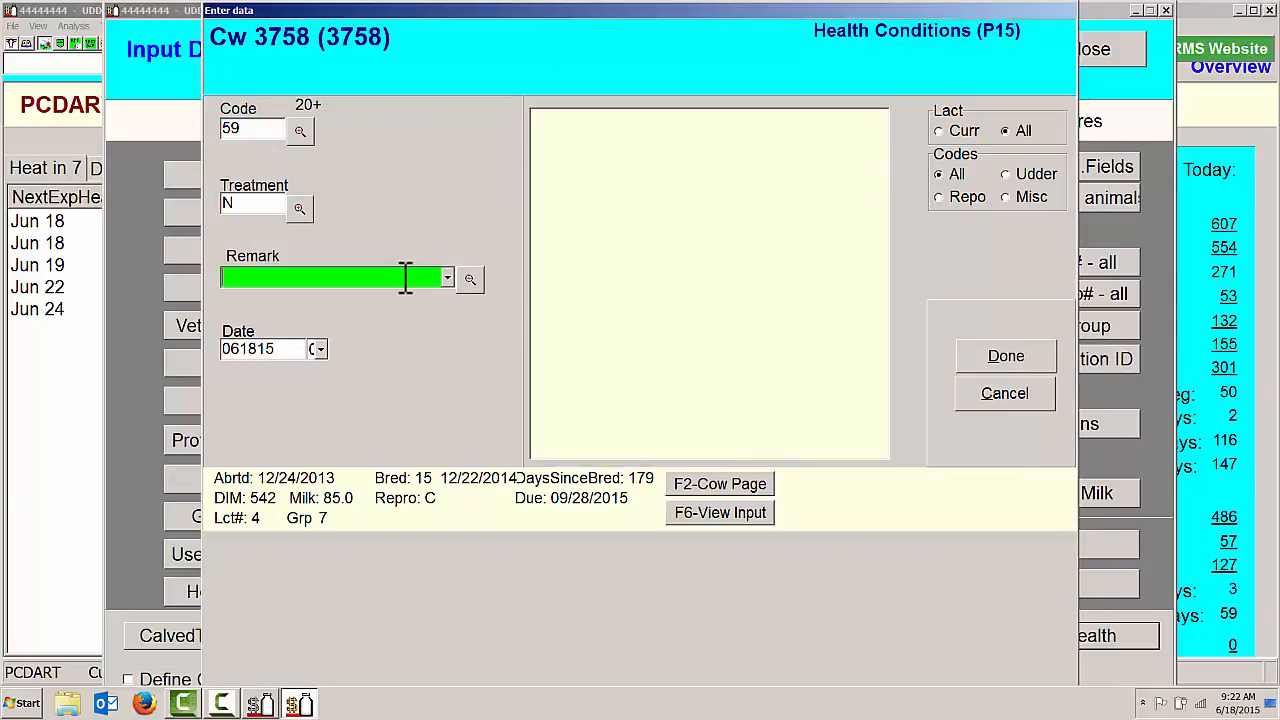
click(470, 280)
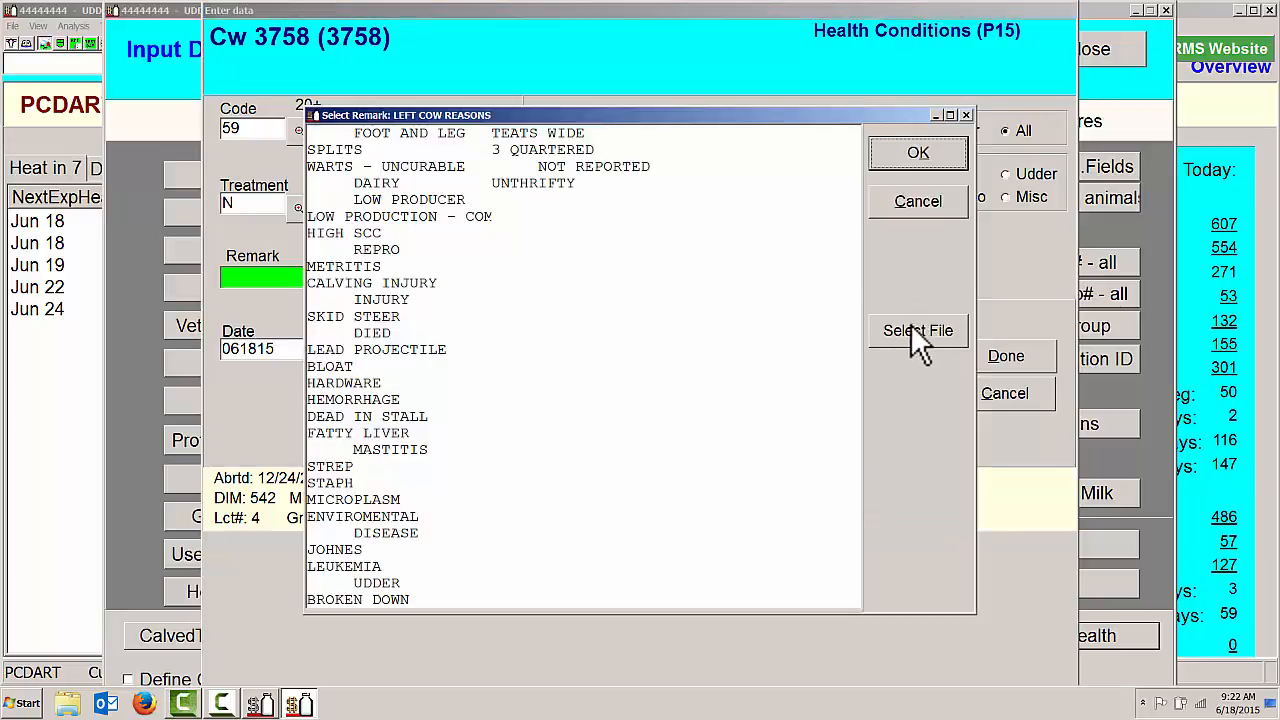
click(910, 324)
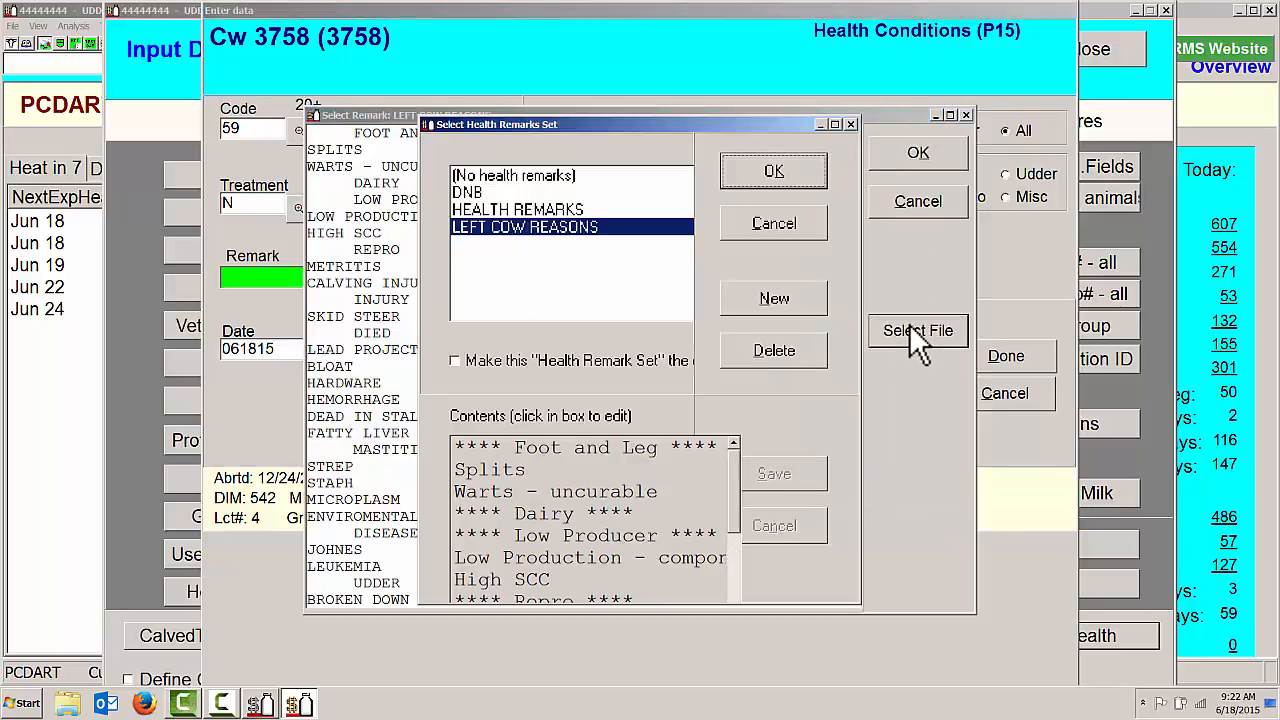
click(476, 192)
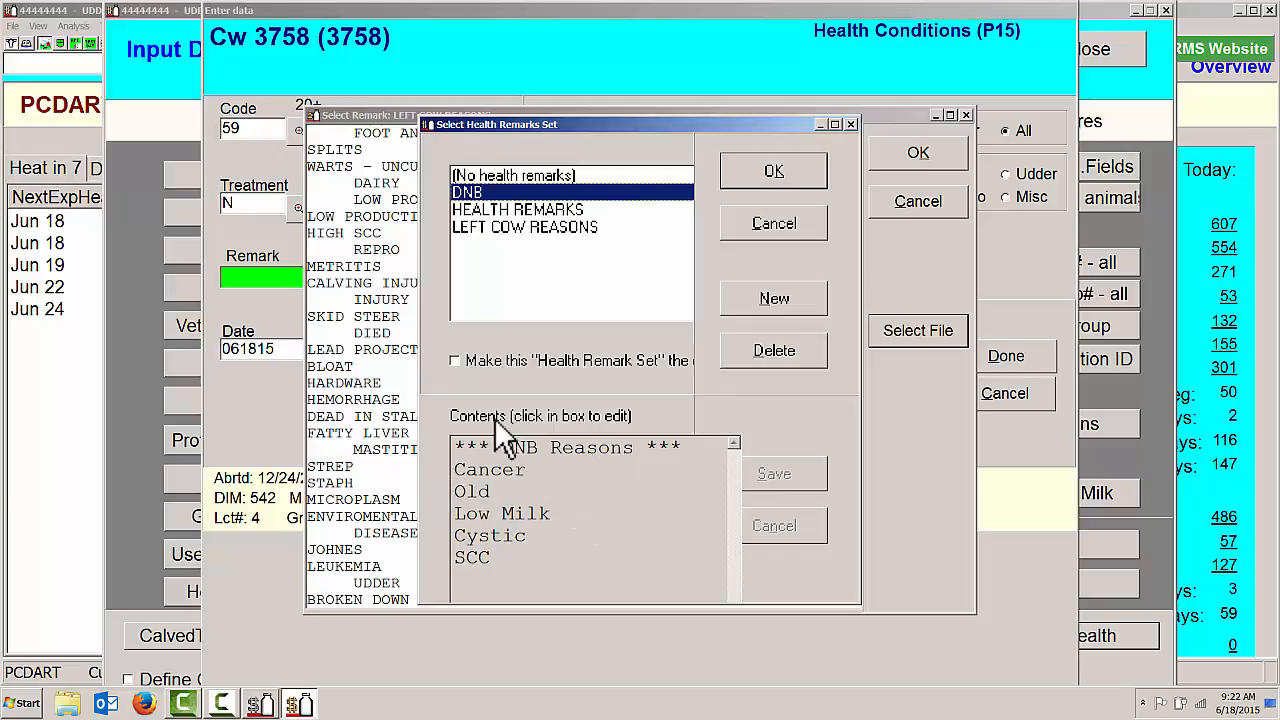
click(461, 362)
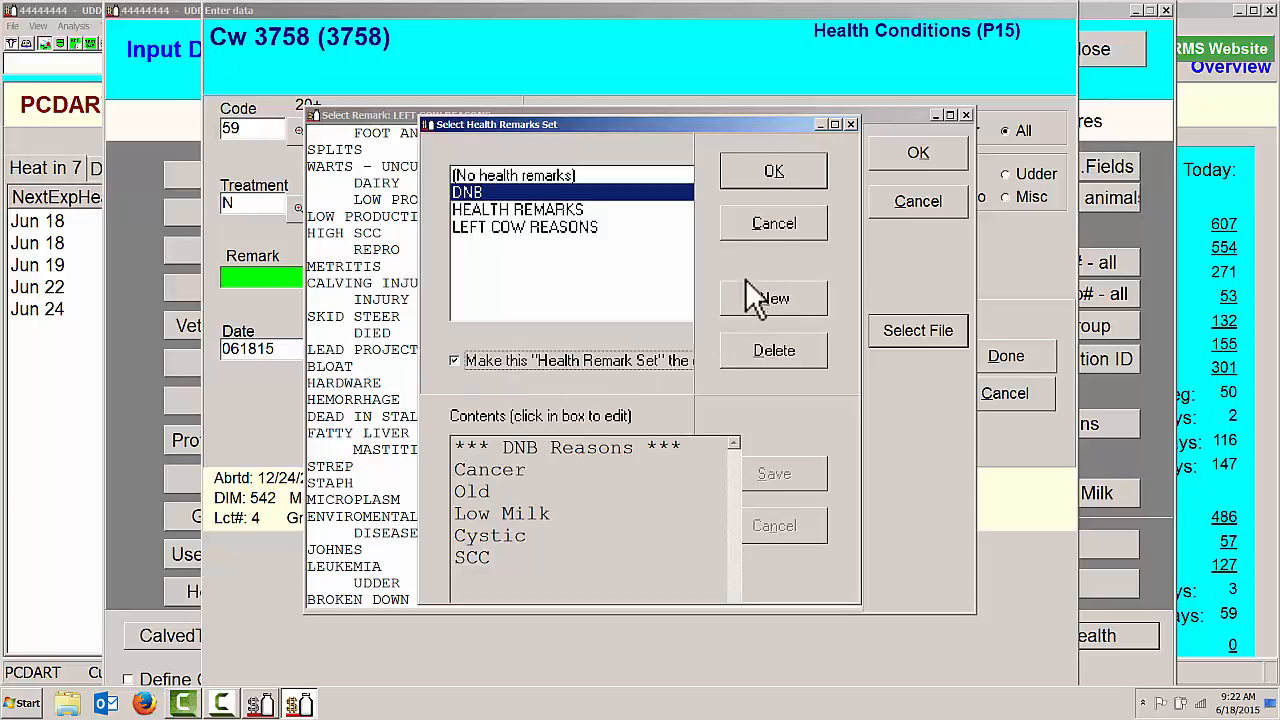
click(774, 172)
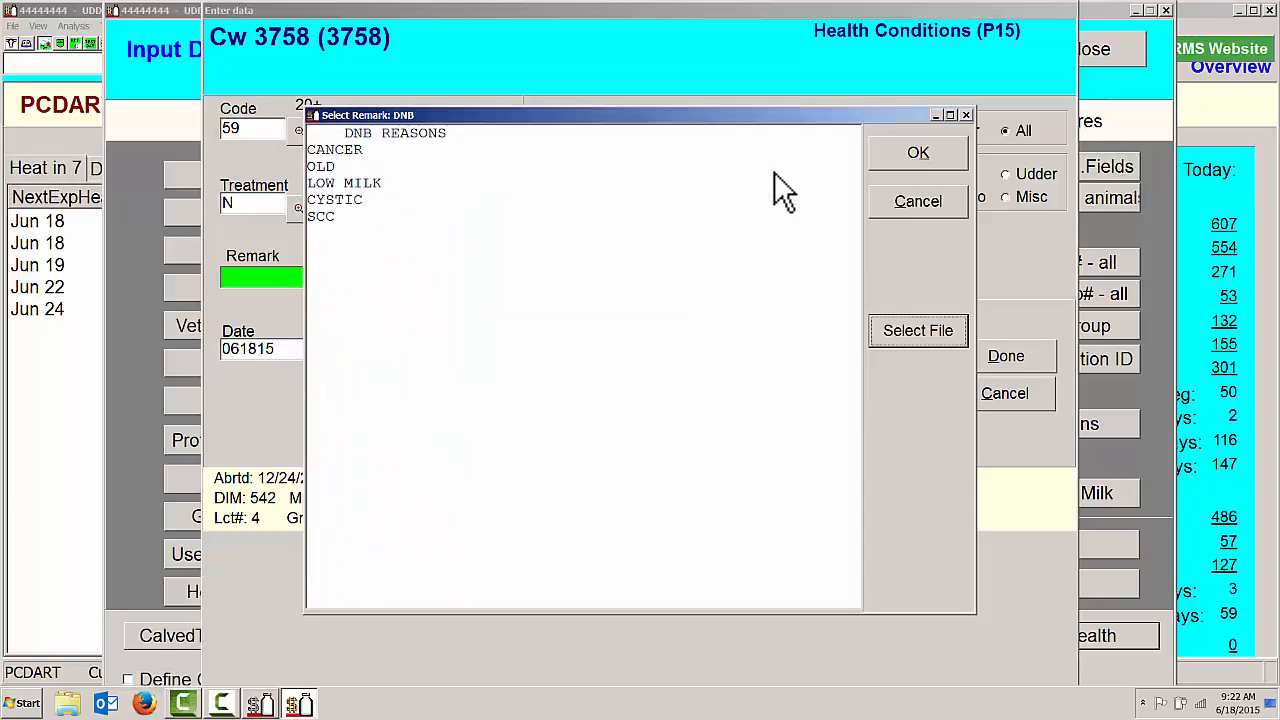
click(928, 200)
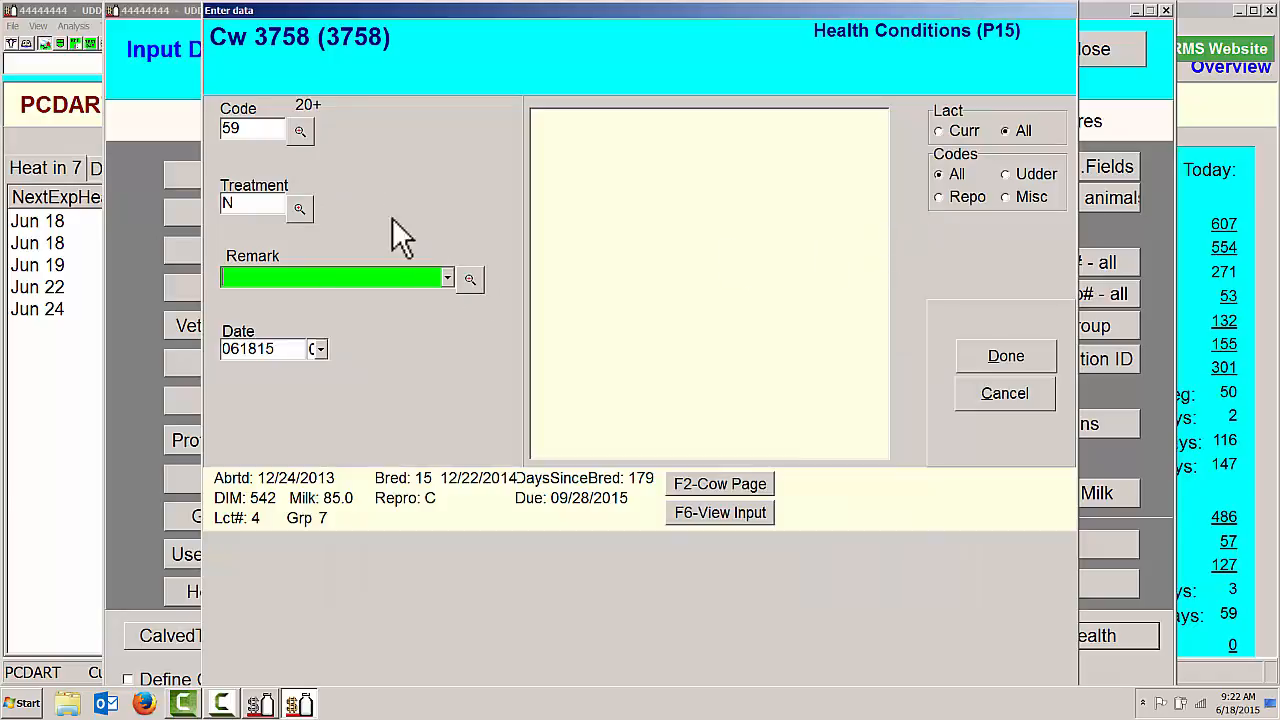
- Choose SCC as the DNB remark, save cow 3758's health entry, and close the VetHealth animal selection and the Input Desk
click(475, 279)
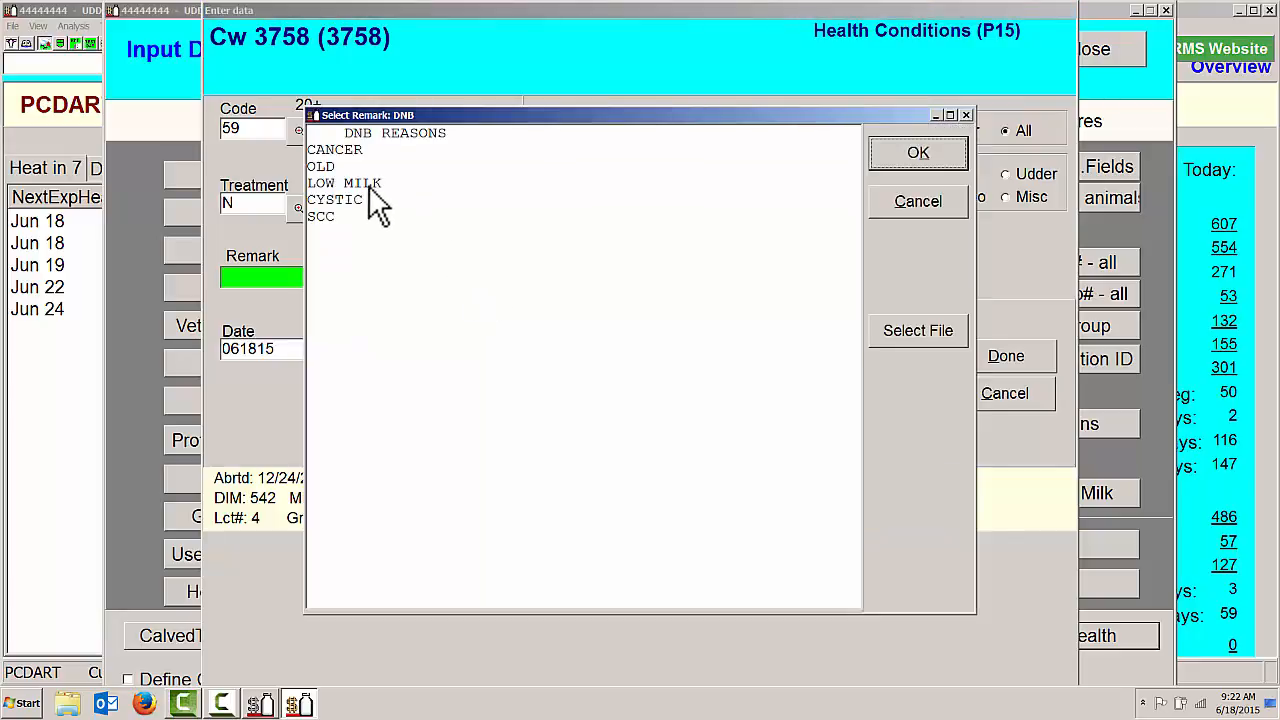
double_click(330, 214)
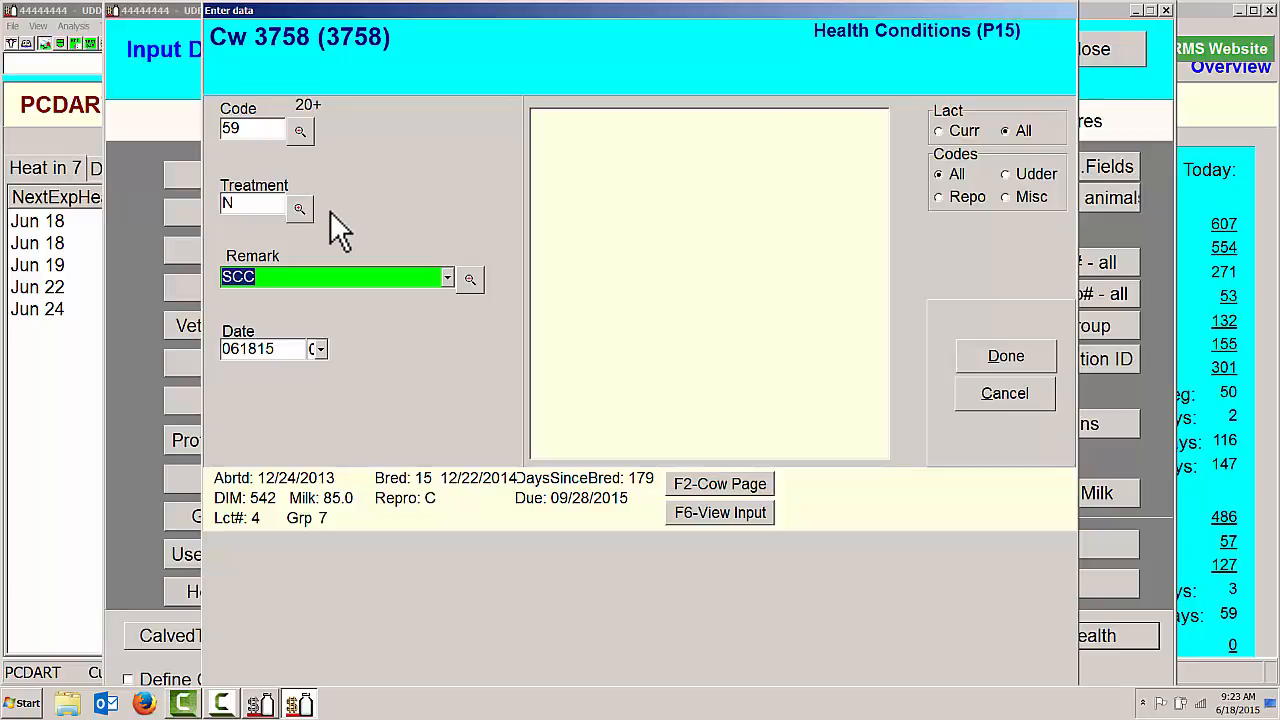
click(976, 355)
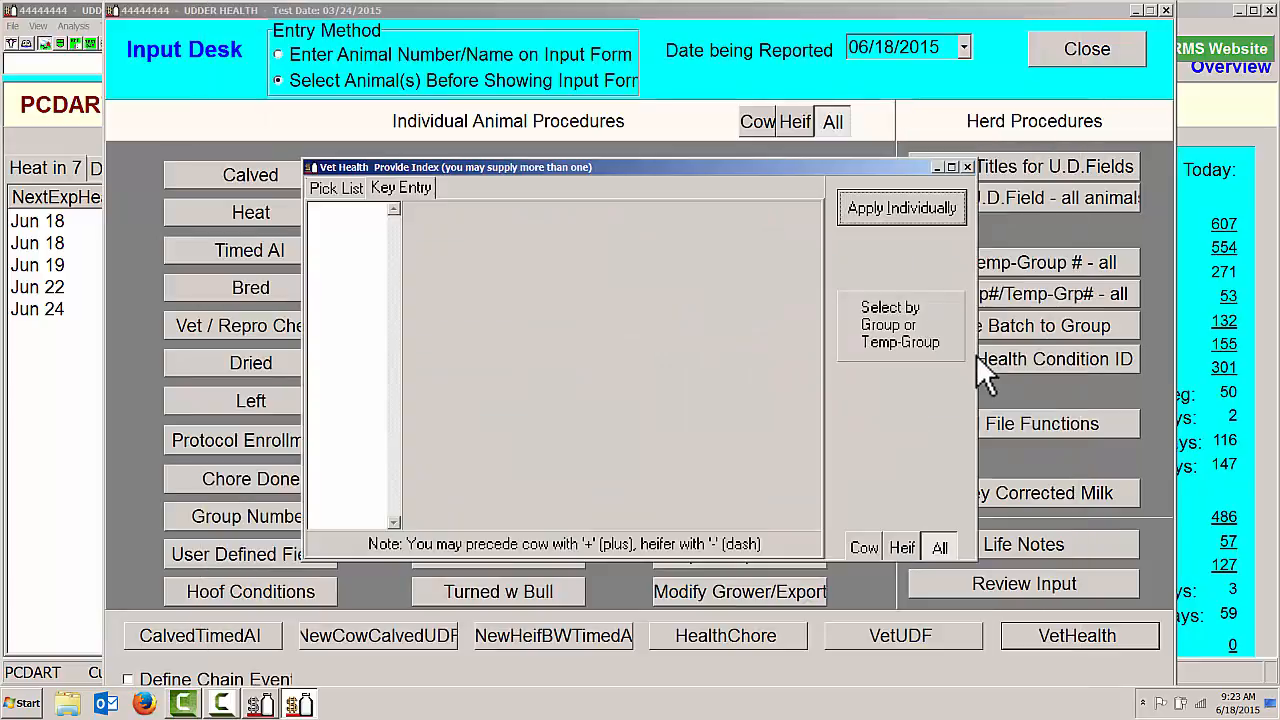
click(967, 166)
click(1079, 49)
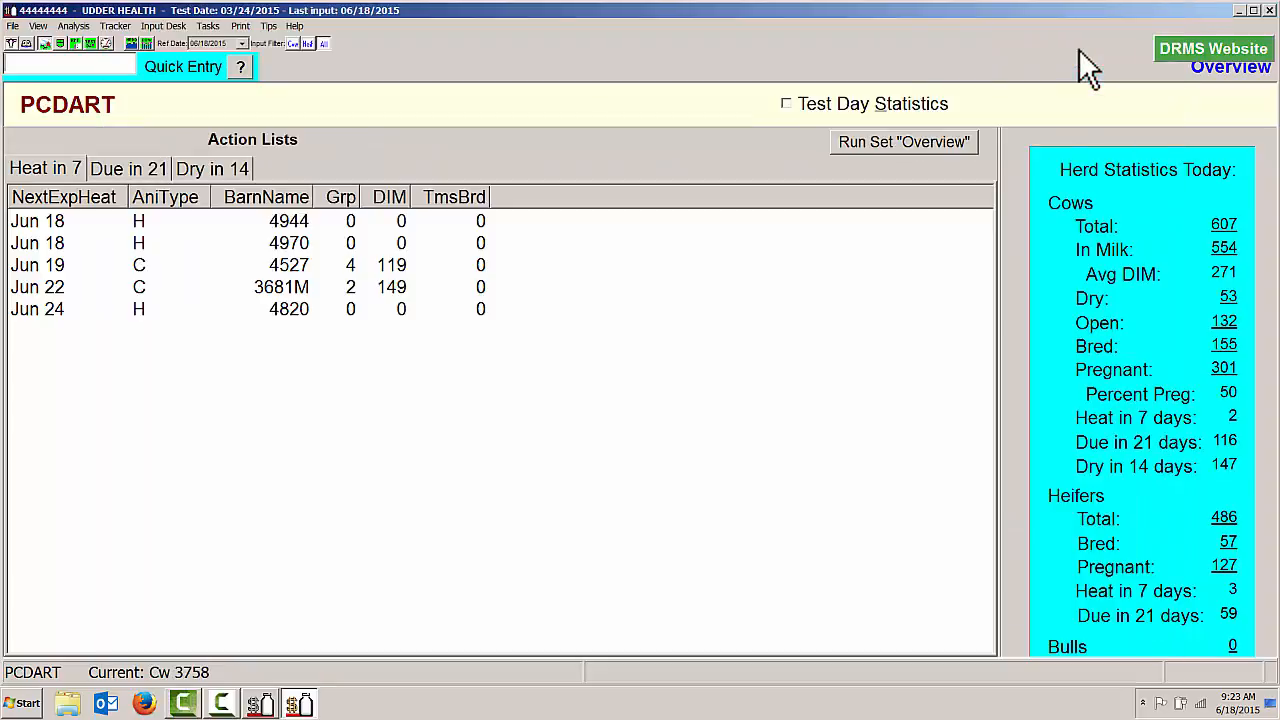